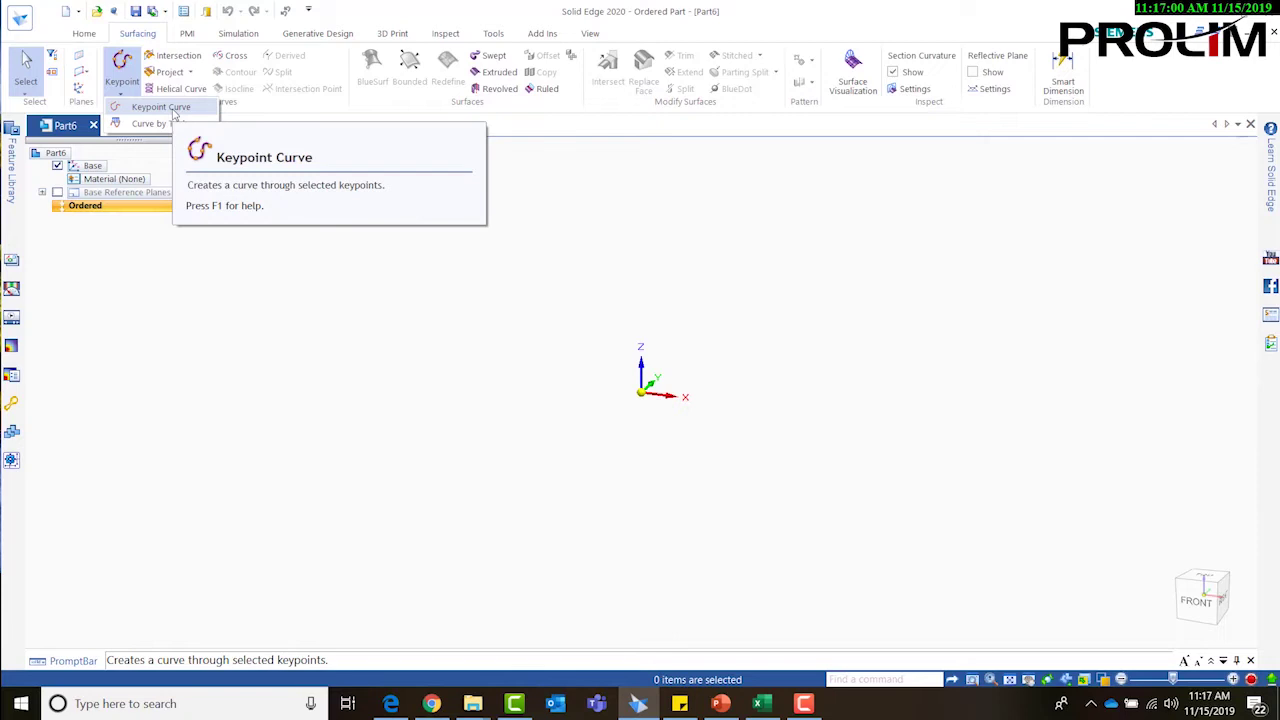
# Step: Start a keypoint curve at the origin and place its second point directly above, locked along the Z axis
pyautogui.click(160, 107)
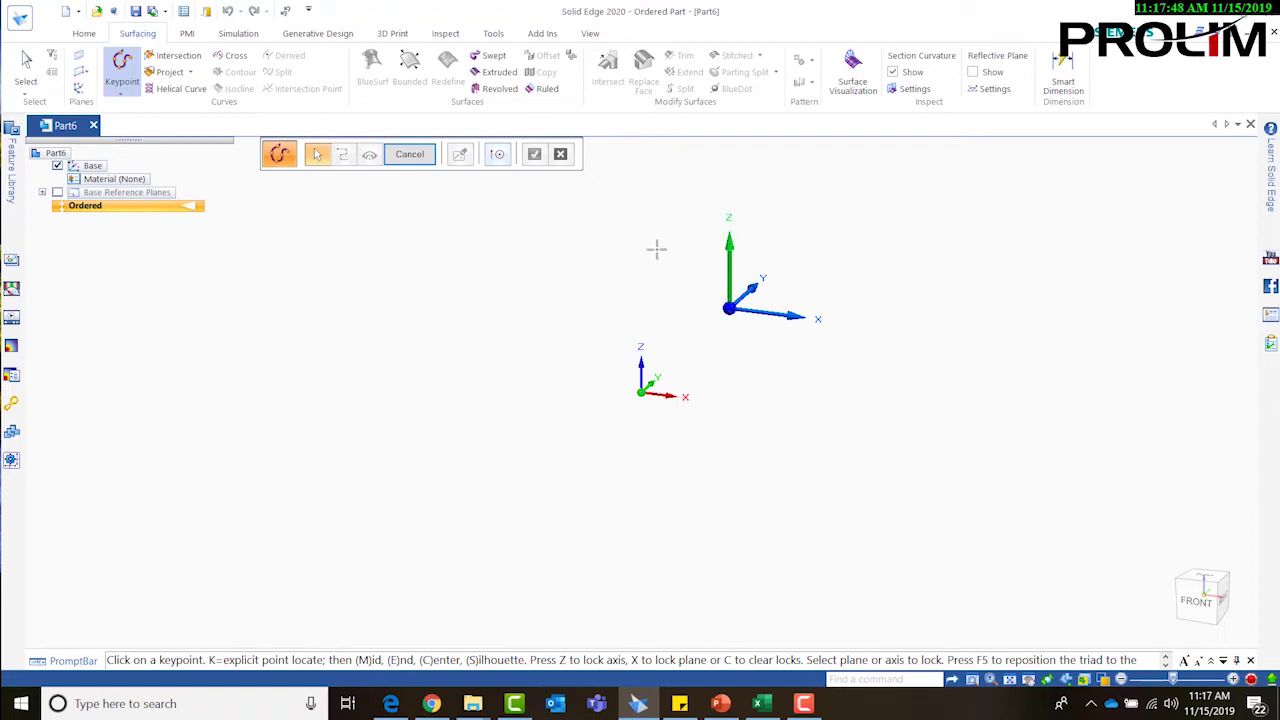
pyautogui.press('z')
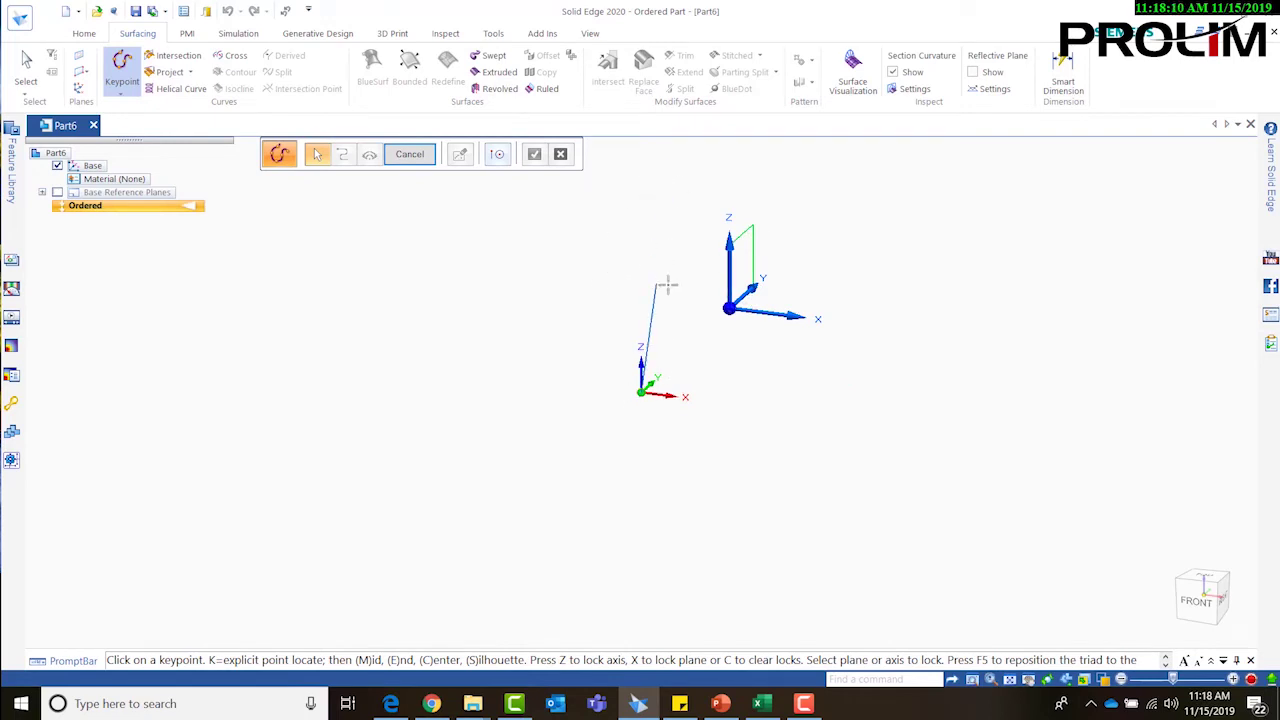
pyautogui.press('z')
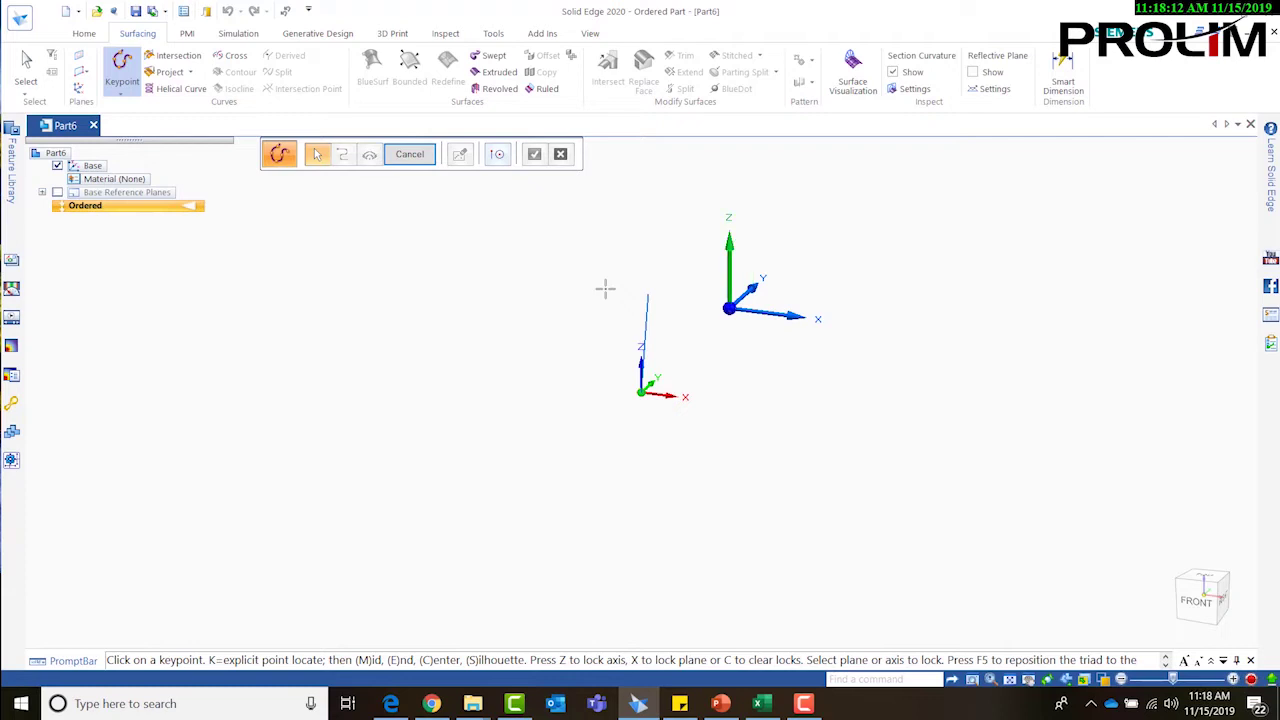
pyautogui.click(655, 236)
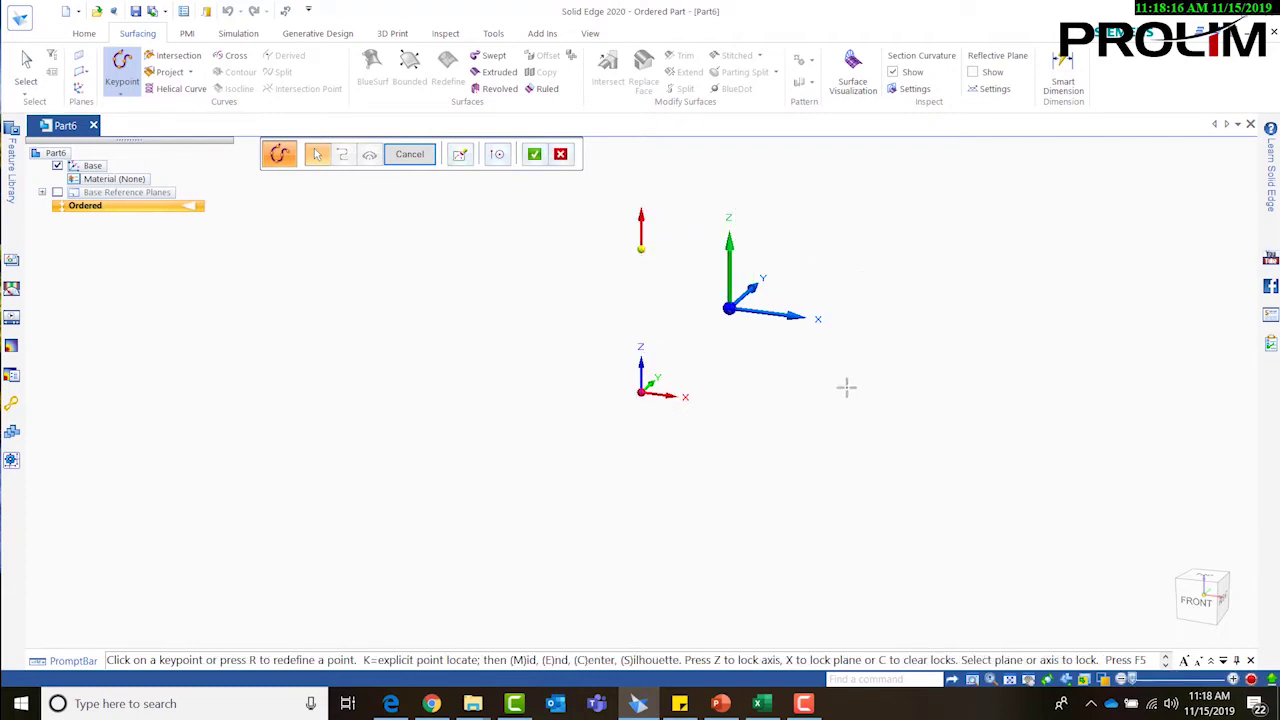
# Step: Continue the curve through a point locked to the XZ plane and two more points along the Y direction, and finish it
pyautogui.press('x')
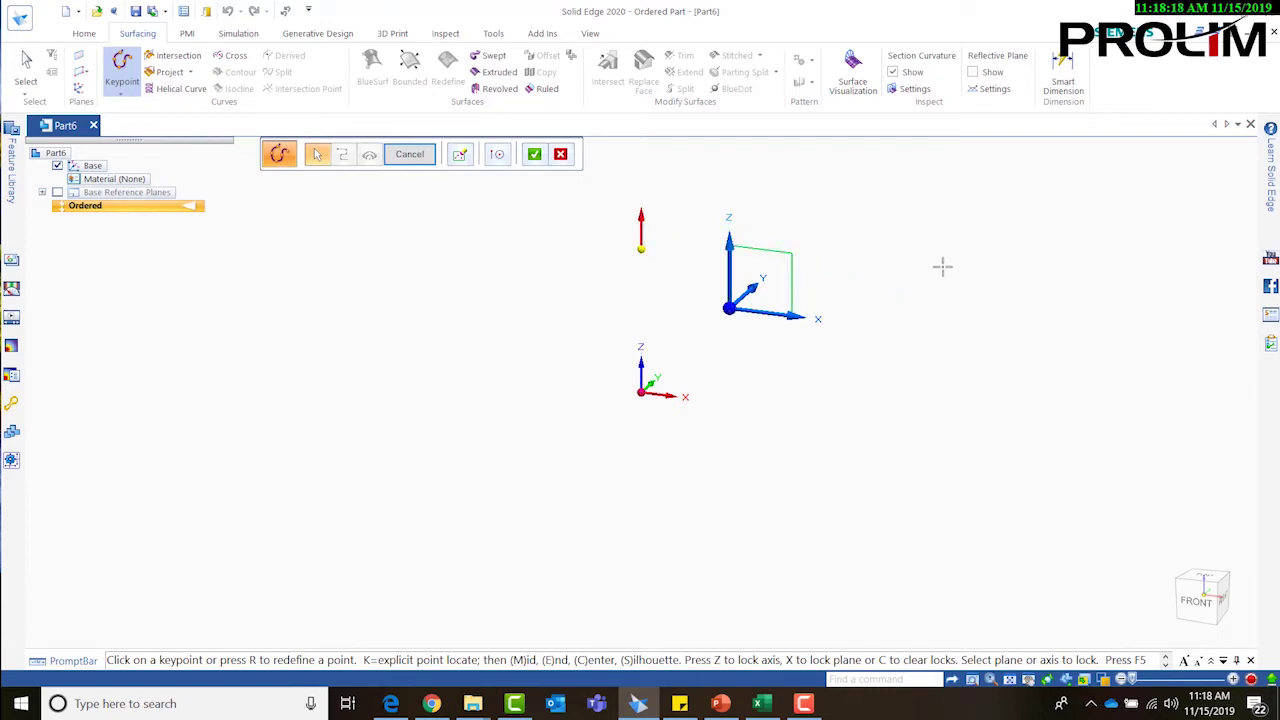
pyautogui.click(859, 355)
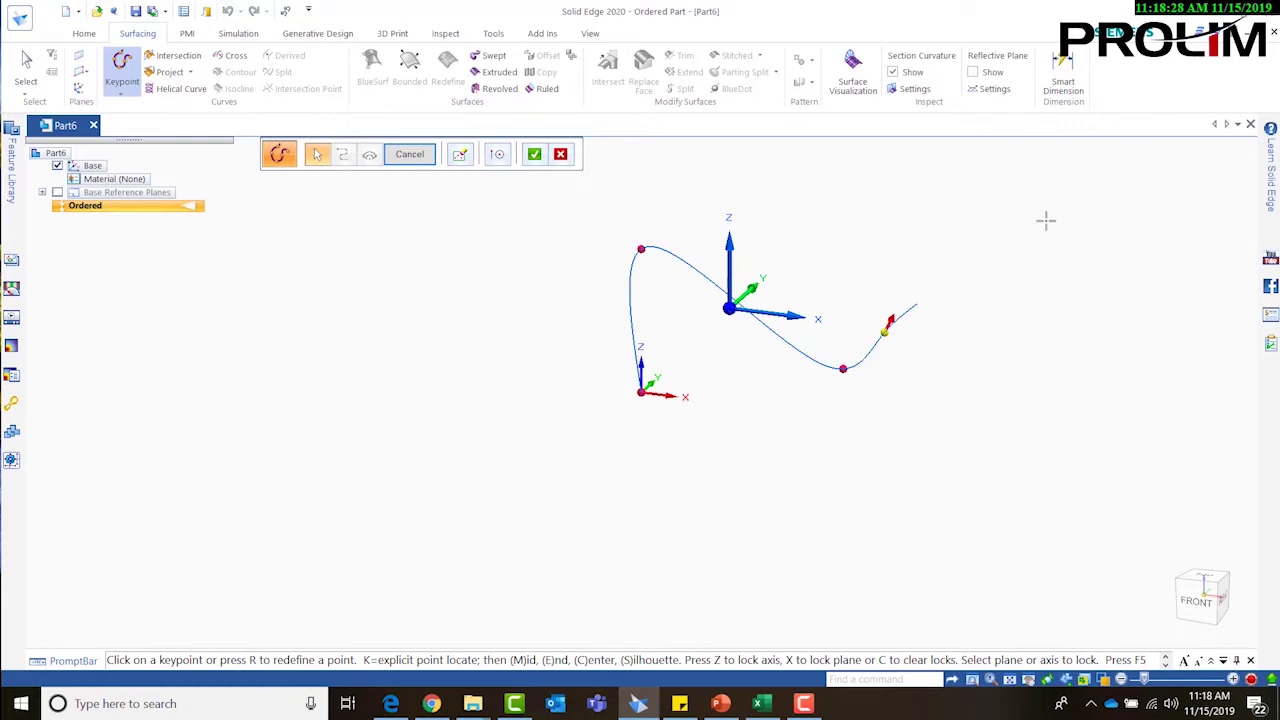
pyautogui.click(1028, 215)
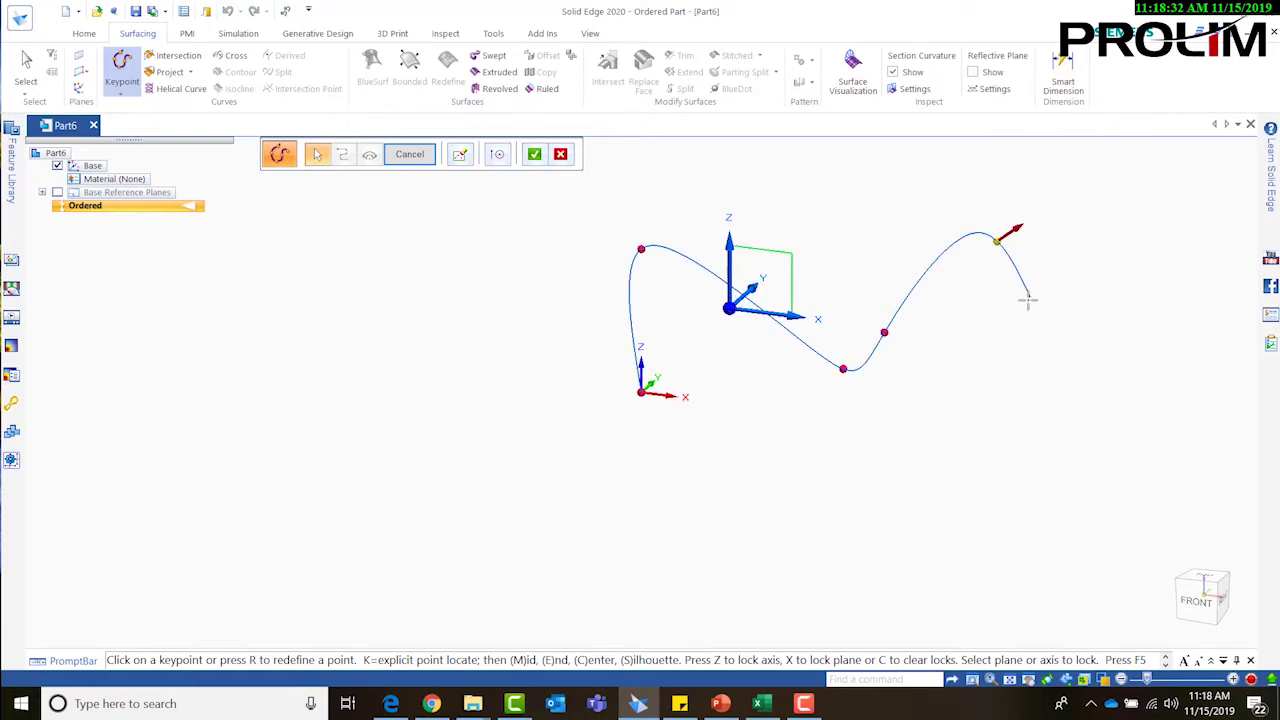
pyautogui.rightClick(1032, 297)
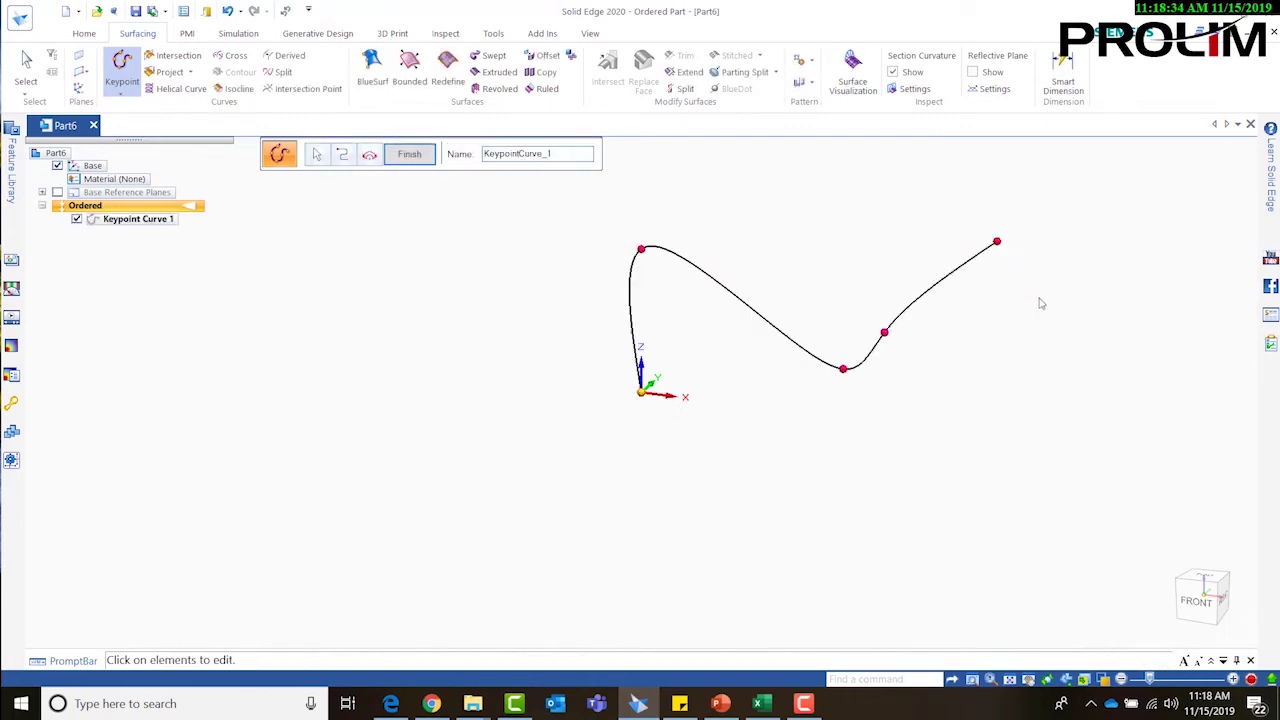
pyautogui.moveTo(1046, 282); pyautogui.dragTo(1076, 354, button='middle')
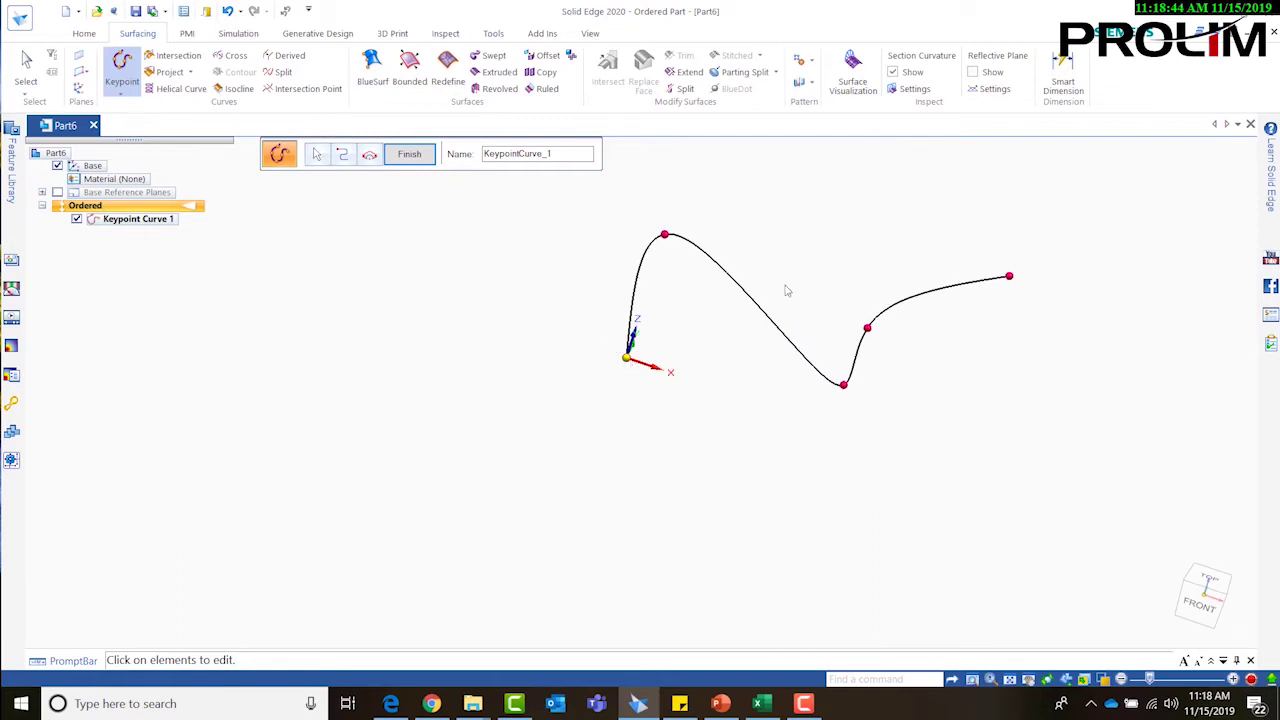
pyautogui.moveTo(774, 382); pyautogui.dragTo(685, 358, button='middle')
pyautogui.moveTo(875, 264); pyautogui.dragTo(983, 317, button='middle')
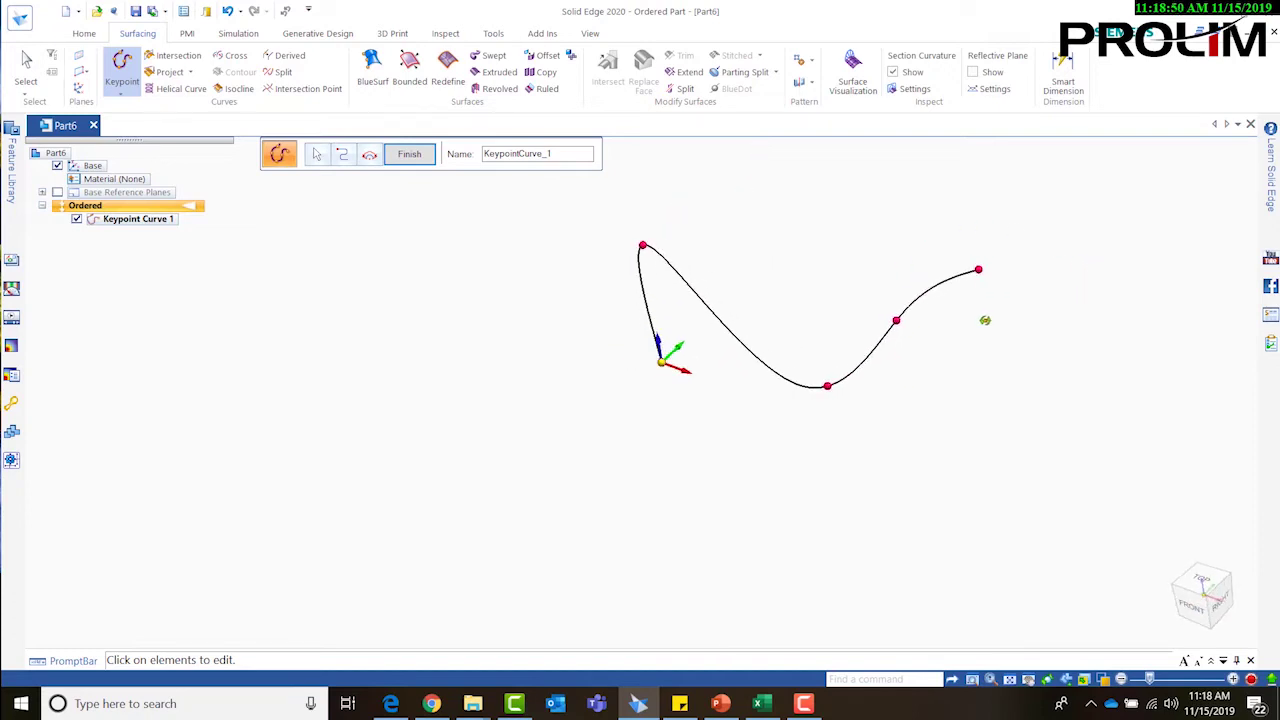
pyautogui.moveTo(903, 377); pyautogui.dragTo(974, 314, button='middle')
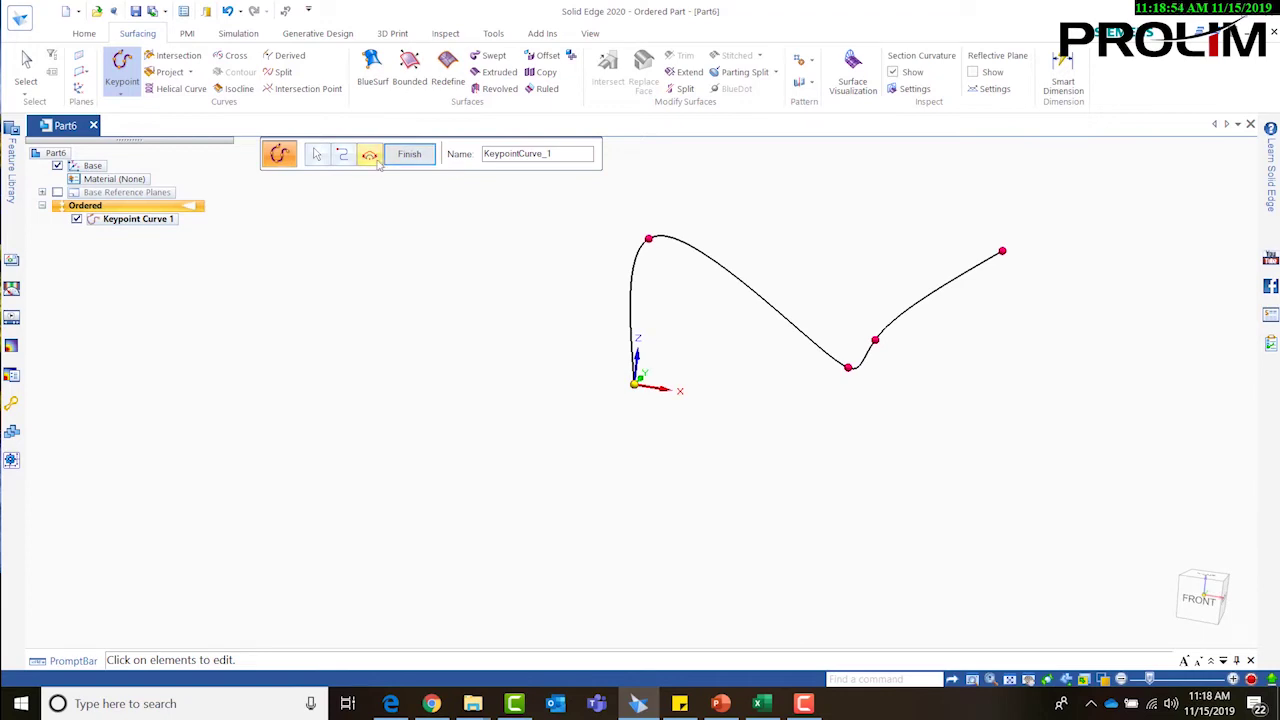
pyautogui.click(425, 162)
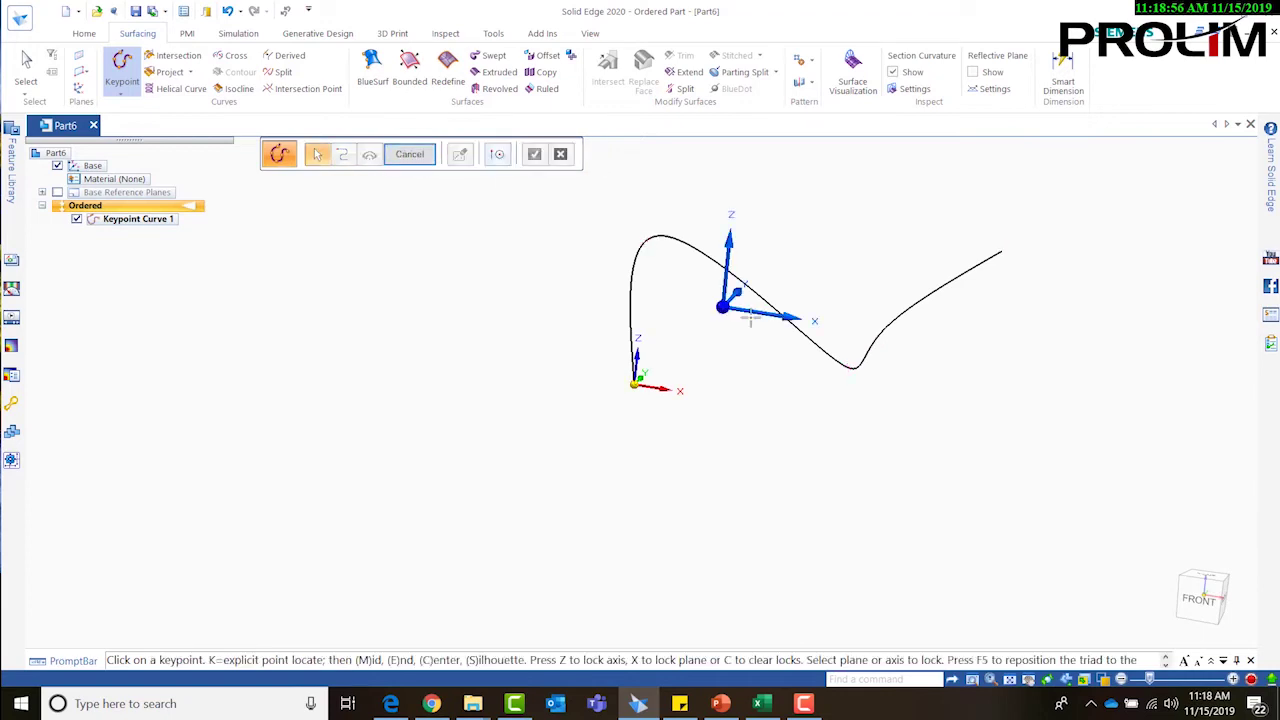
pyautogui.click(414, 157)
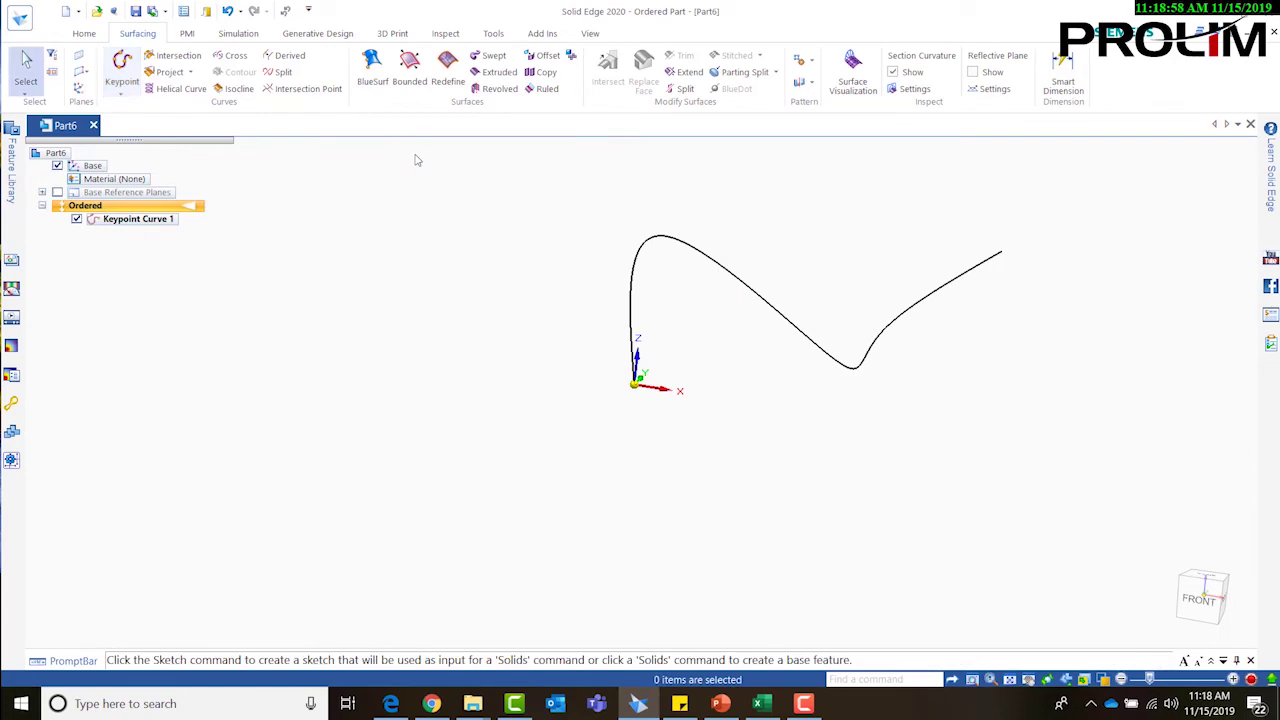
# Step: Create a reference plane normal to the keypoint curve at its origin end
pyautogui.moveTo(723, 283); pyautogui.dragTo(673, 295, button='middle')
pyautogui.scroll(-1, 561, 389)
pyautogui.scroll(3, 721, 269)
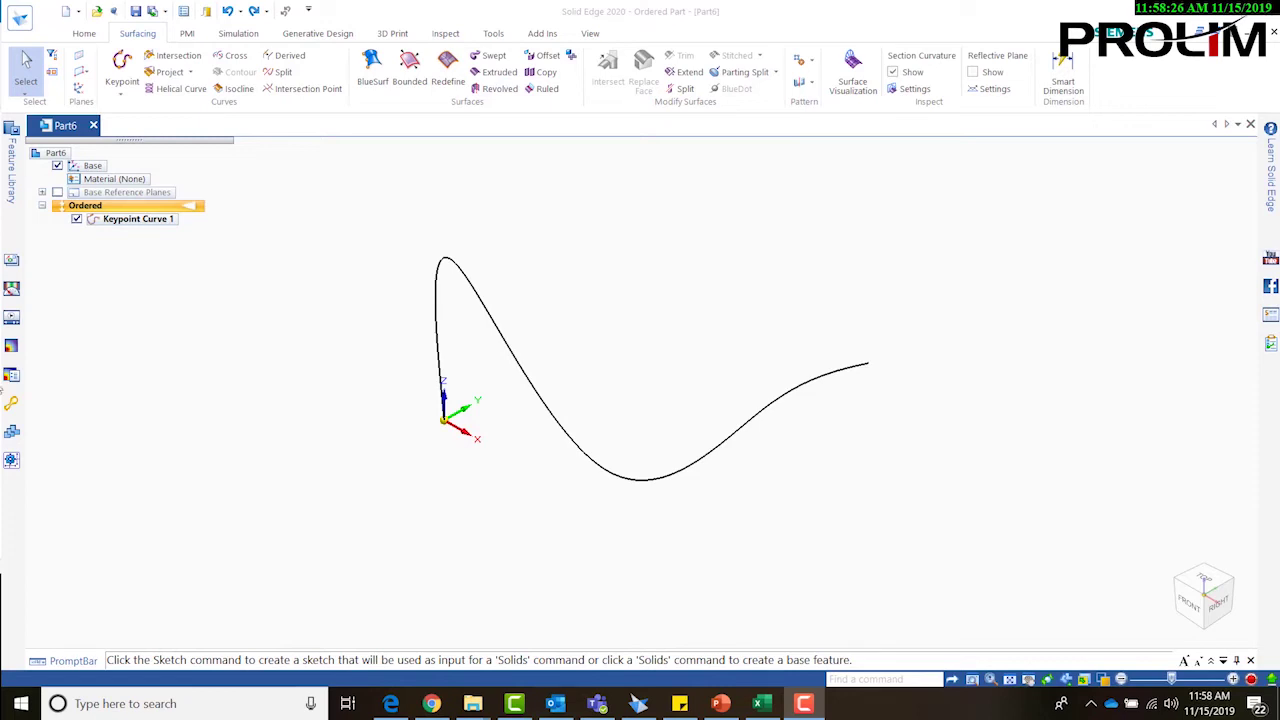
pyautogui.click(83, 74)
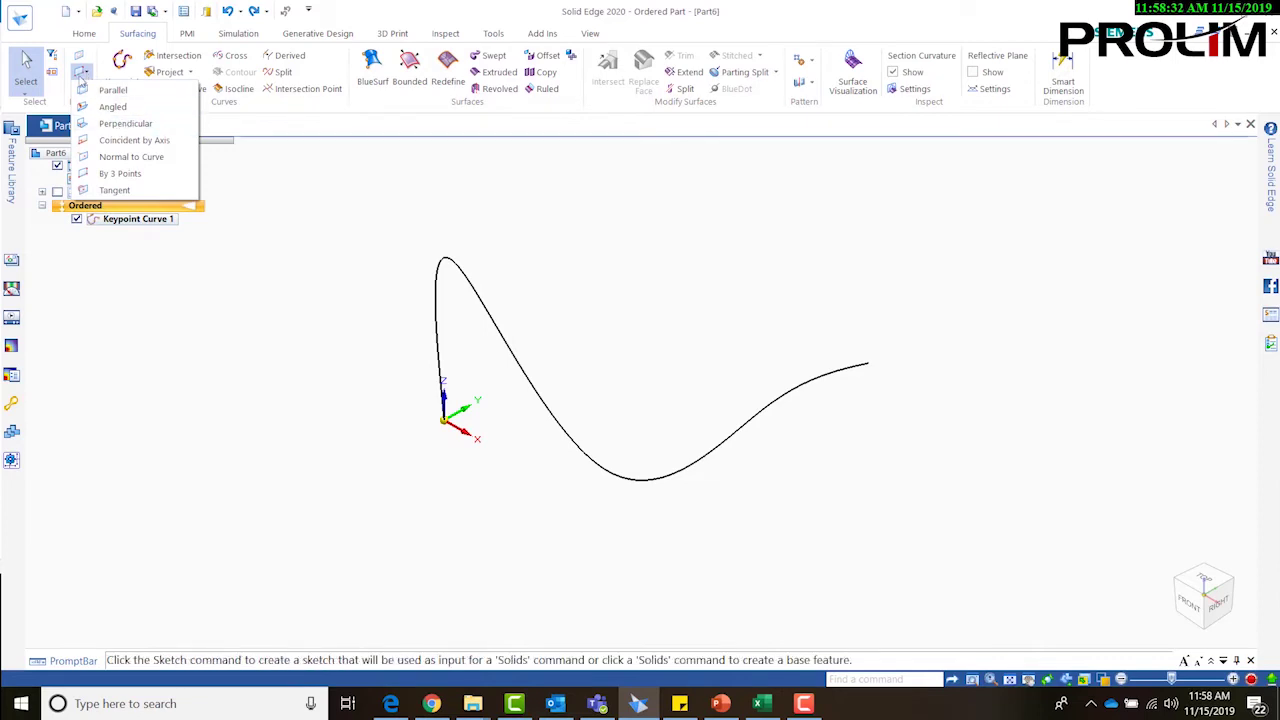
pyautogui.click(147, 161)
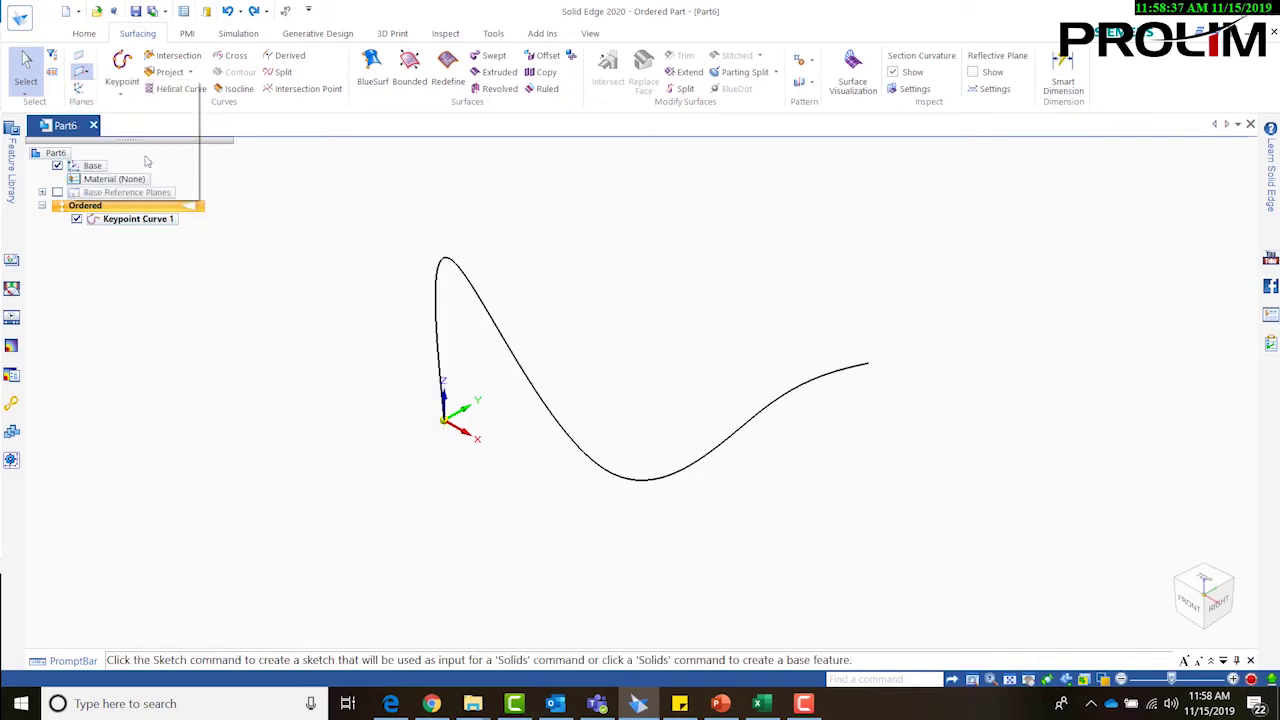
pyautogui.click(441, 348)
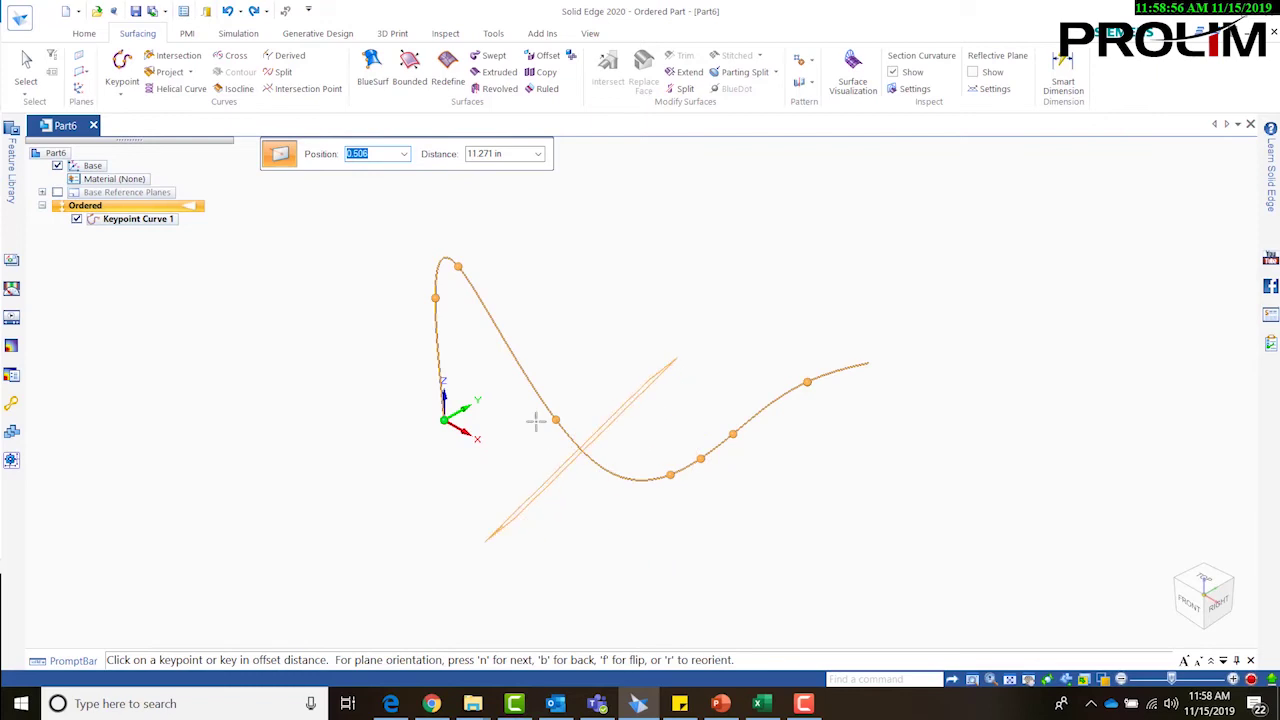
pyautogui.click(338, 605)
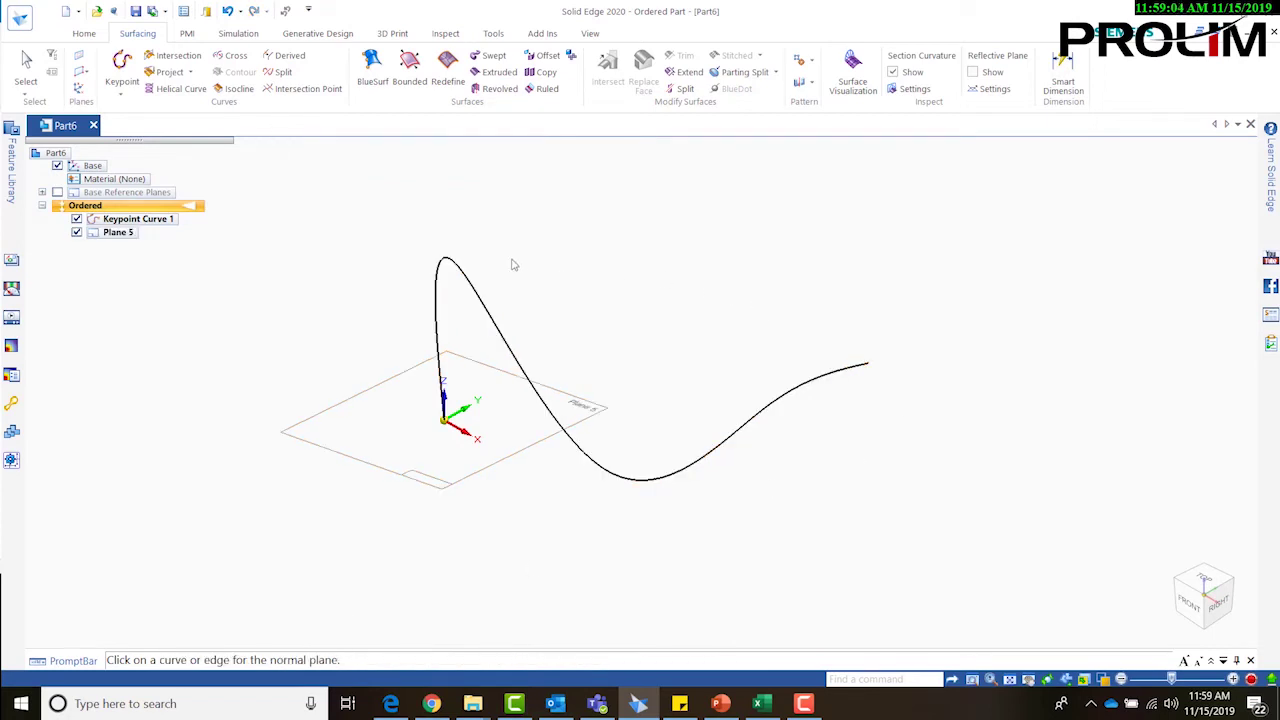
# Step: Sketch a circle about 0.5 in in diameter on the normal plane, centred on the curve's endpoint, and close the sketch
pyautogui.moveTo(459, 222); pyautogui.dragTo(946, 342, button='middle')
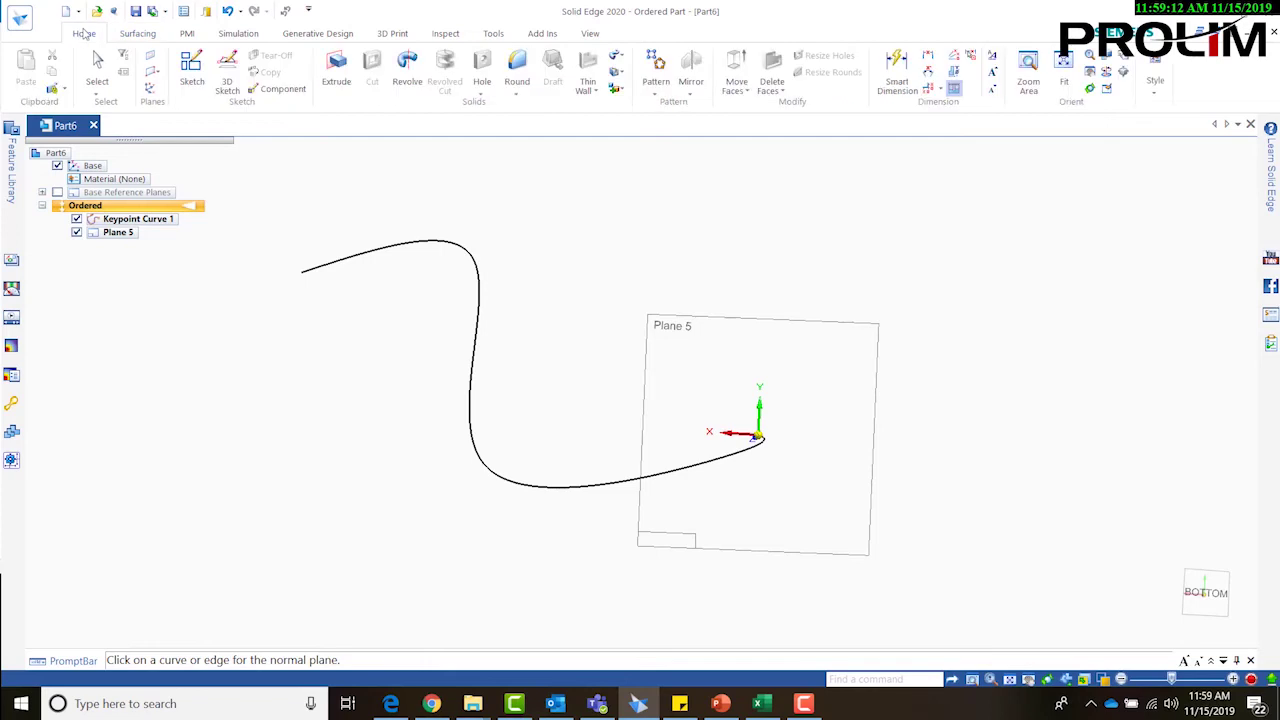
pyautogui.click(191, 68)
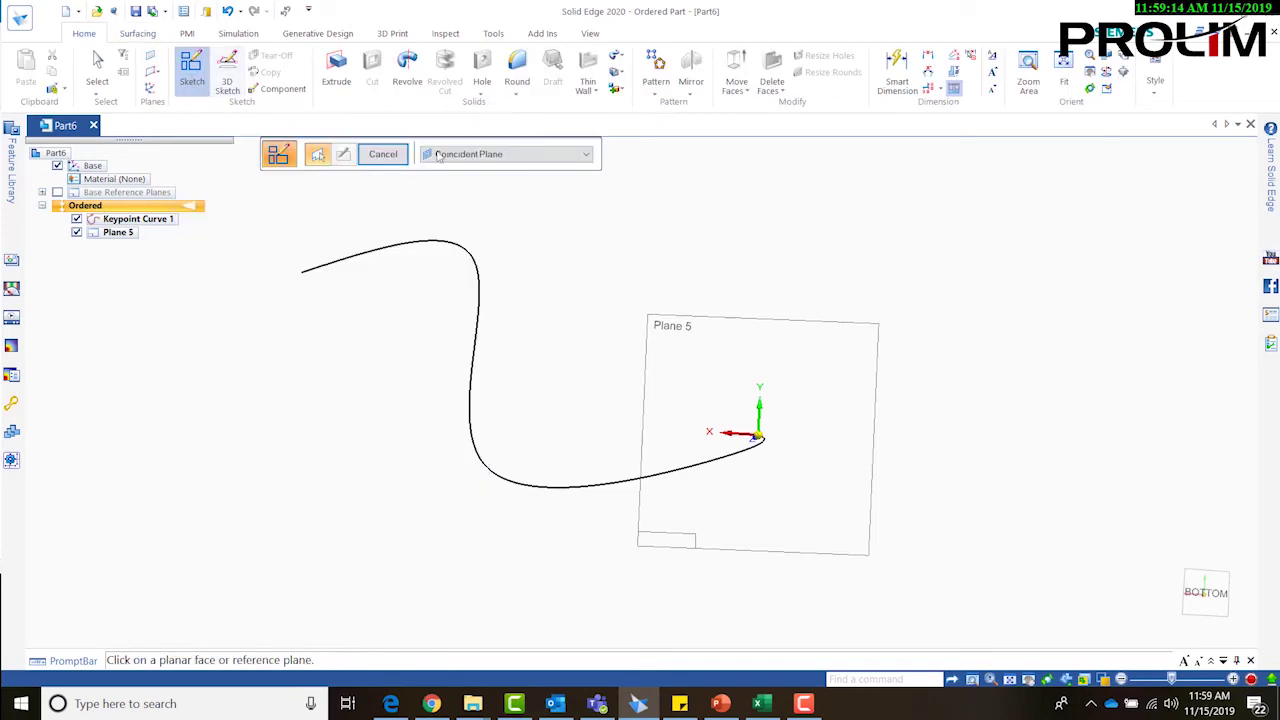
pyautogui.click(651, 330)
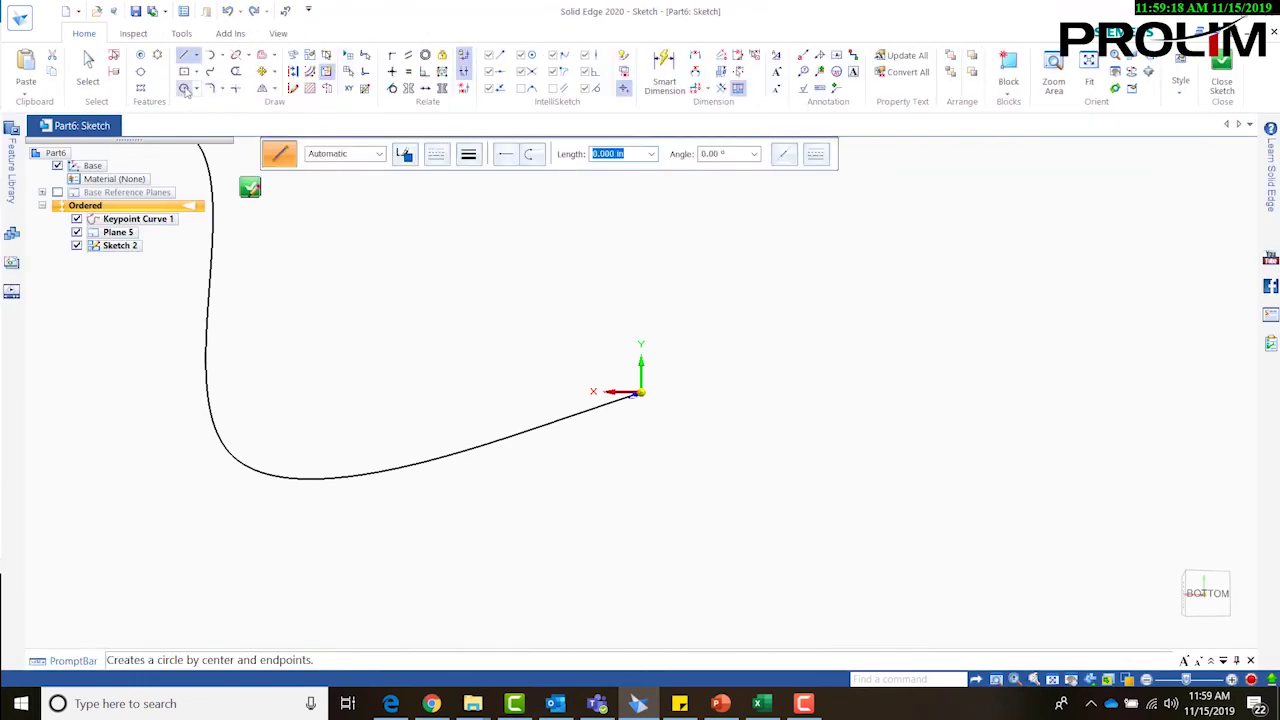
pyautogui.click(185, 89)
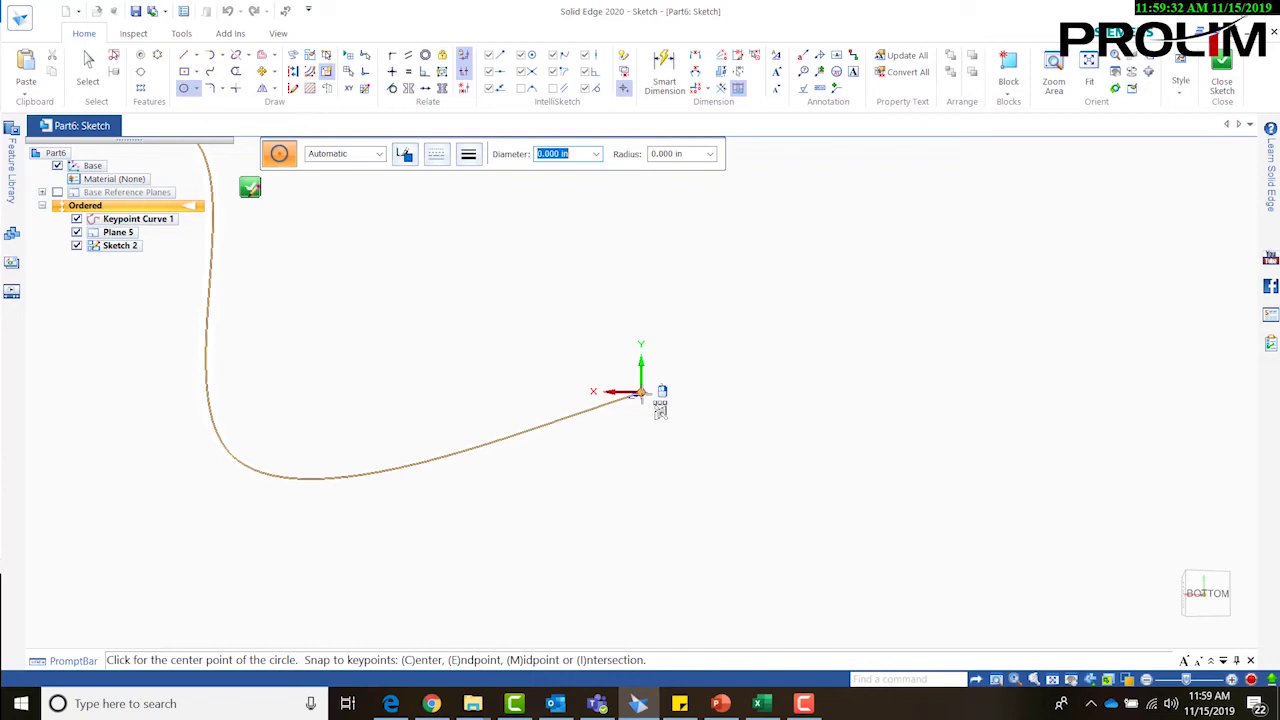
pyautogui.click(640, 393)
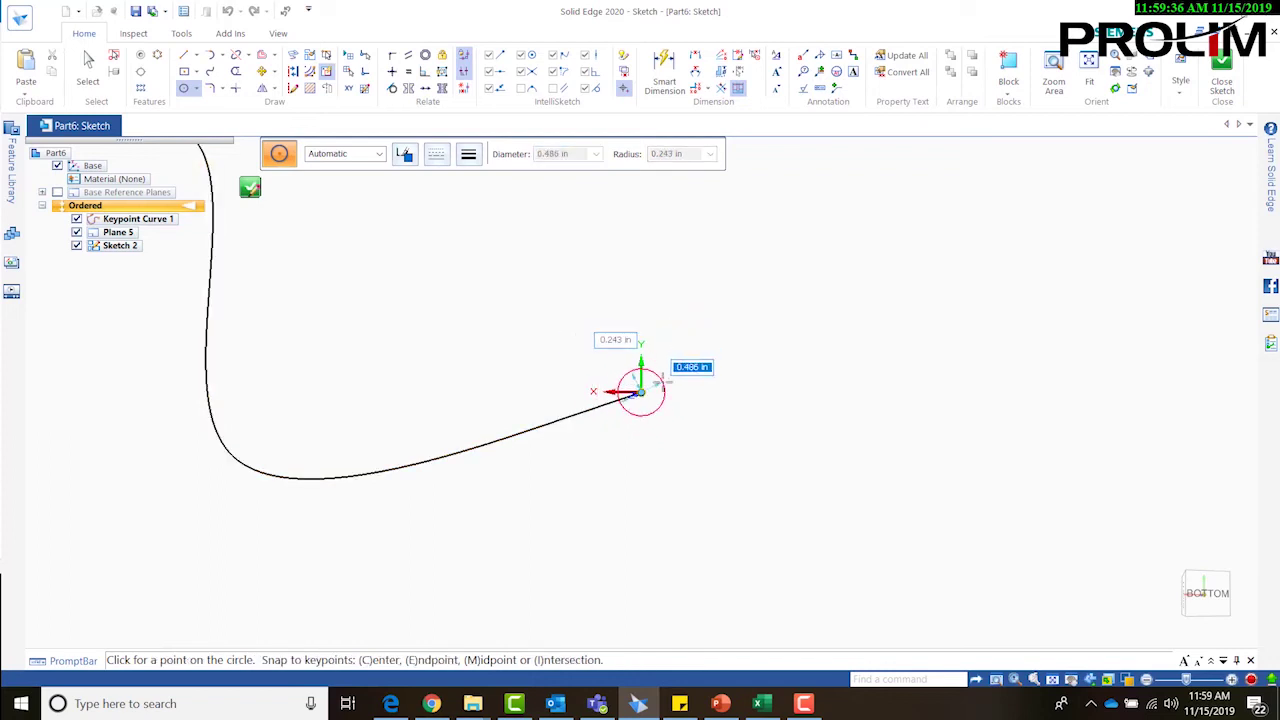
pyautogui.click(664, 379)
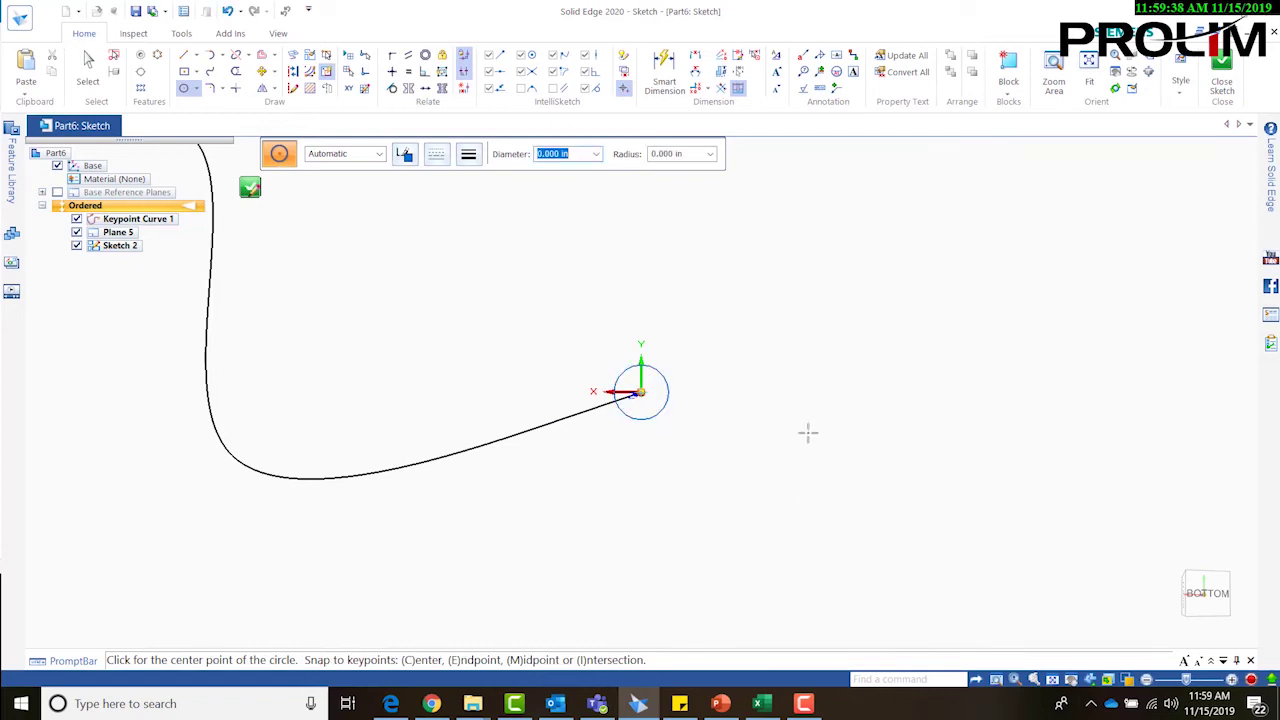
pyautogui.click(1221, 76)
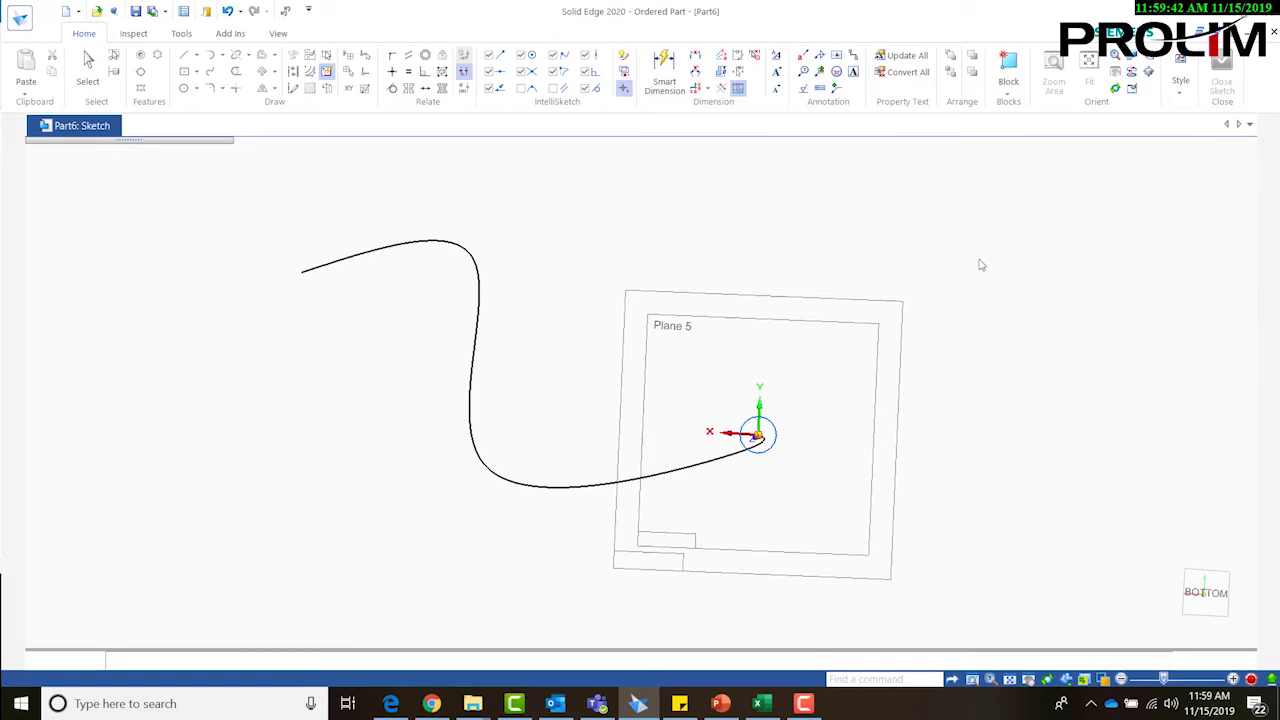
pyautogui.press('Return')
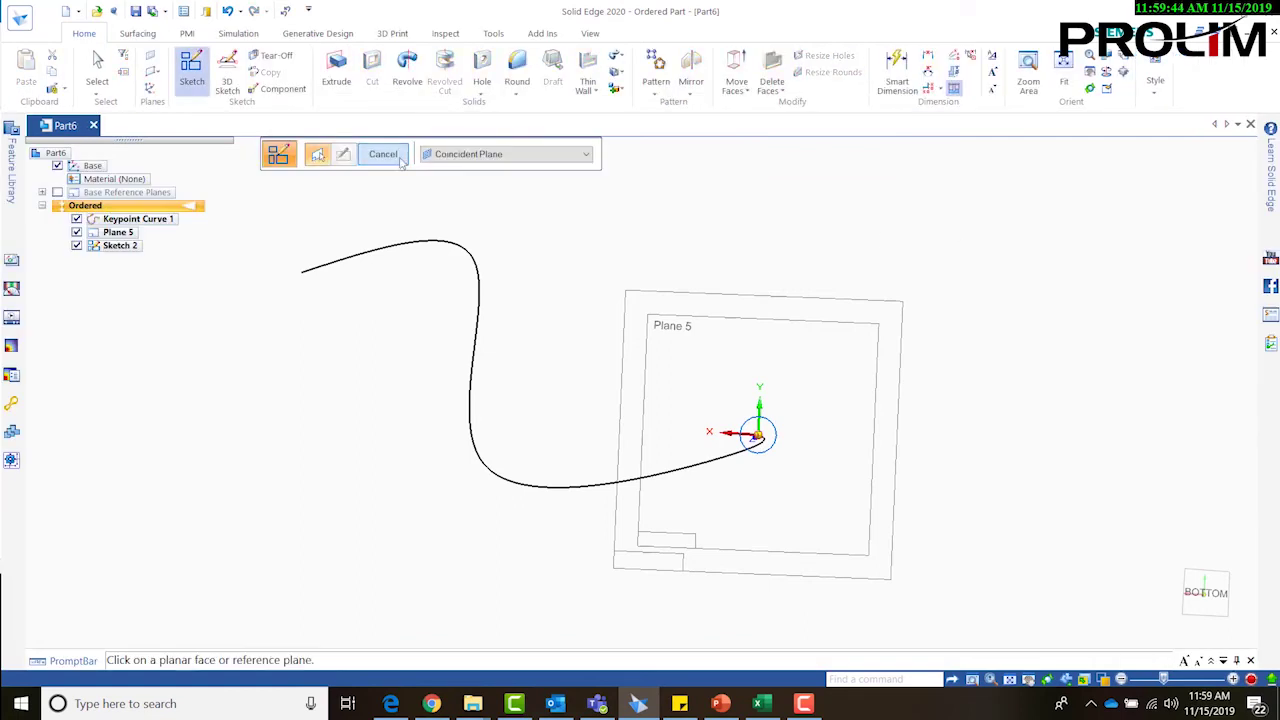
pyautogui.click(383, 154)
# Step: Sweep the circle along the keypoint curve as a solid, using the Single path and cross section type
pyautogui.moveTo(729, 309)
pyautogui.mouseDown(button='middle')
pyautogui.moveTo(817, 386)
pyautogui.moveTo(768, 403)
pyautogui.moveTo(771, 443)
pyautogui.mouseUp(button='middle')
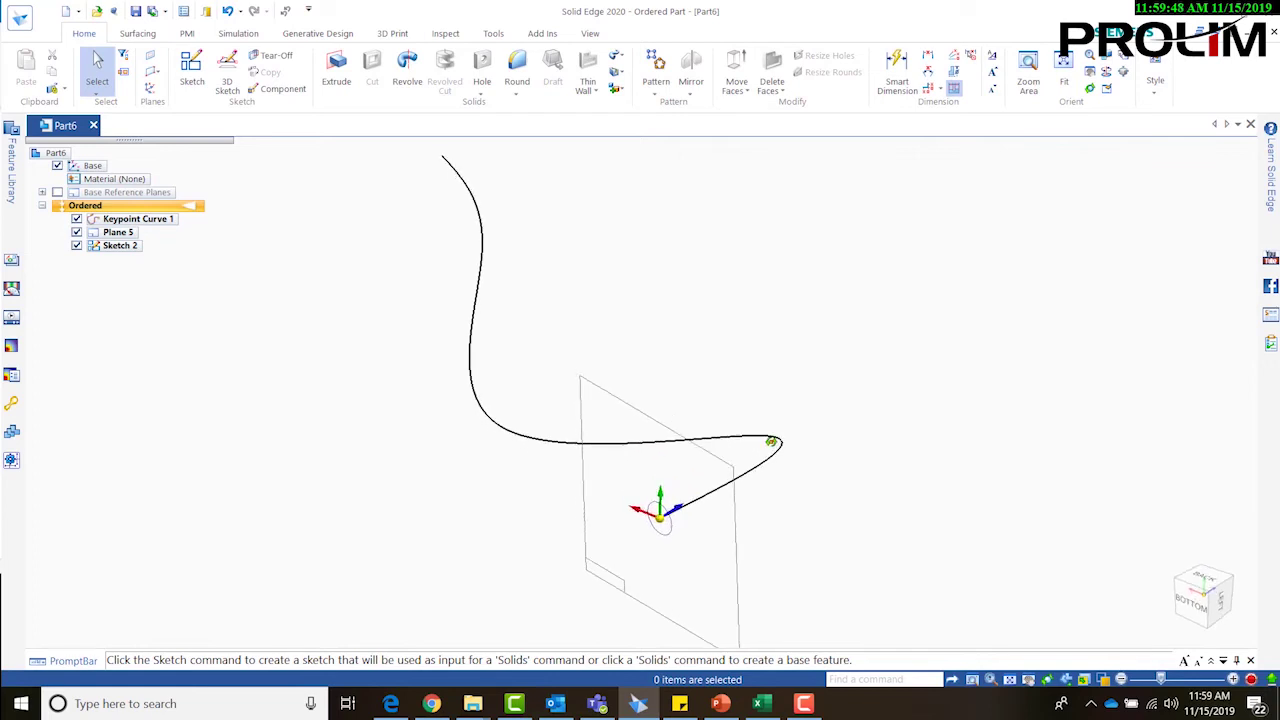
pyautogui.moveTo(640, 247); pyautogui.dragTo(750, 367, button='middle')
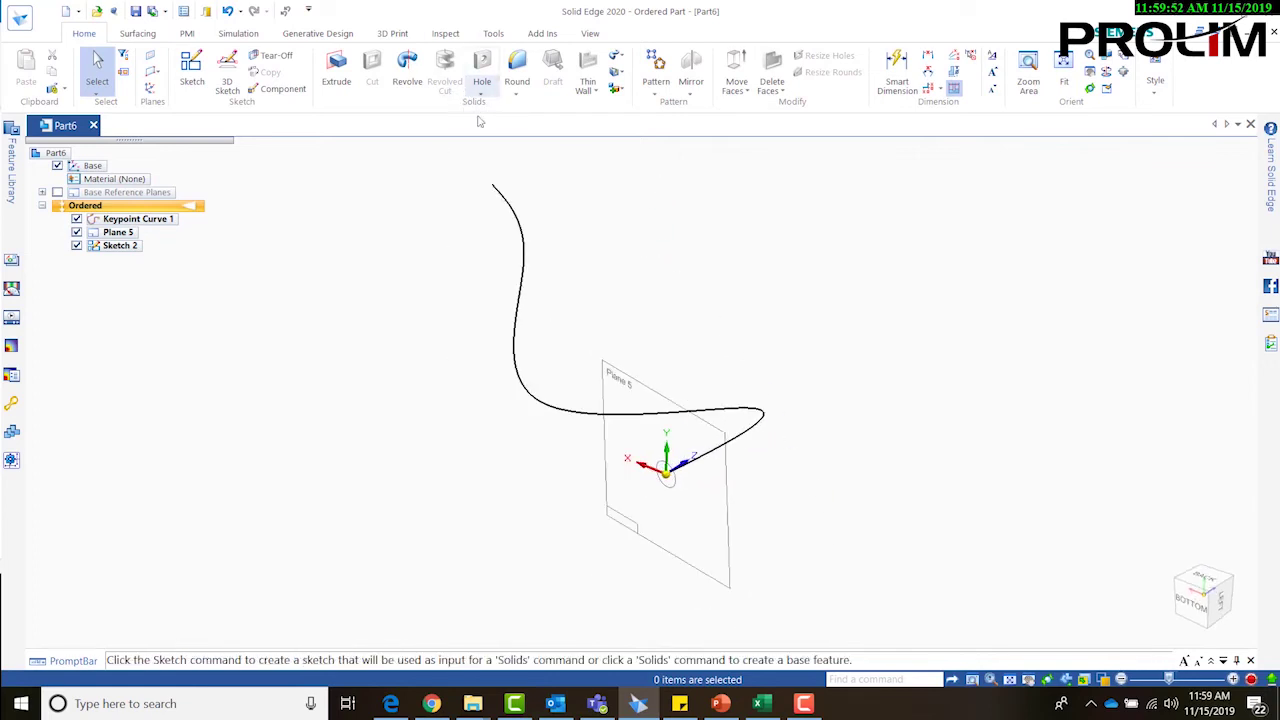
pyautogui.click(620, 60)
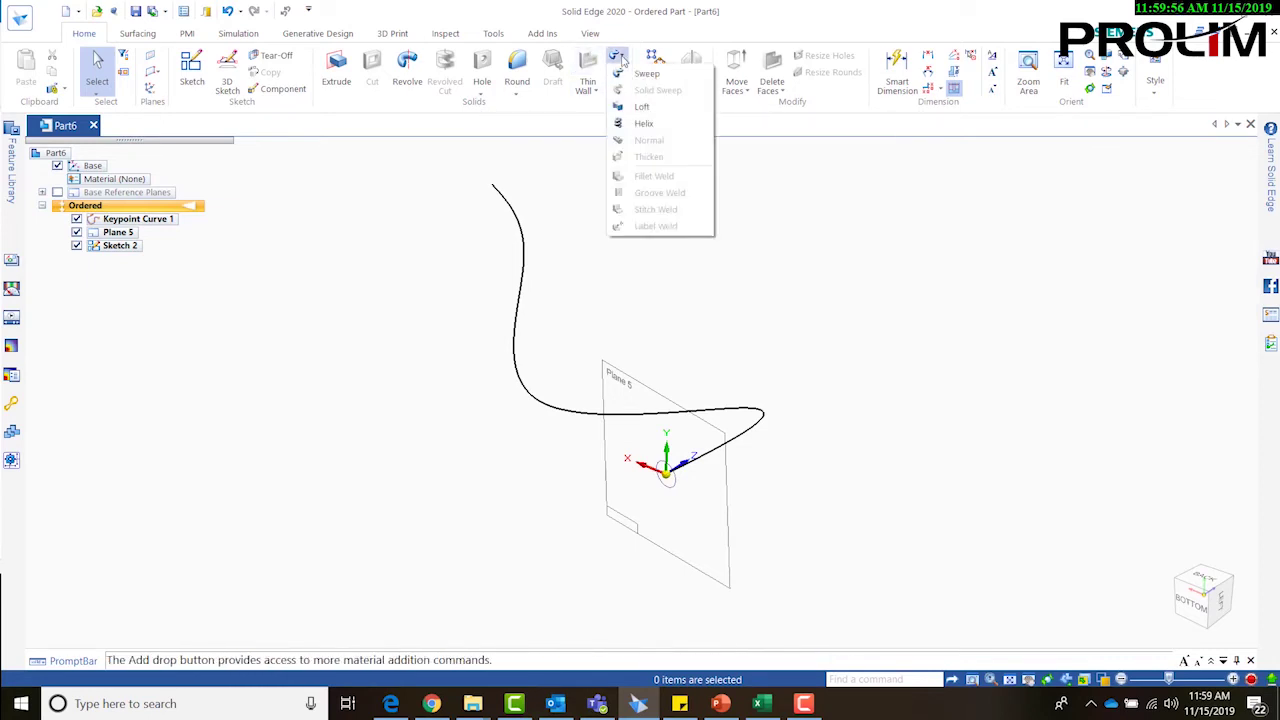
pyautogui.click(631, 76)
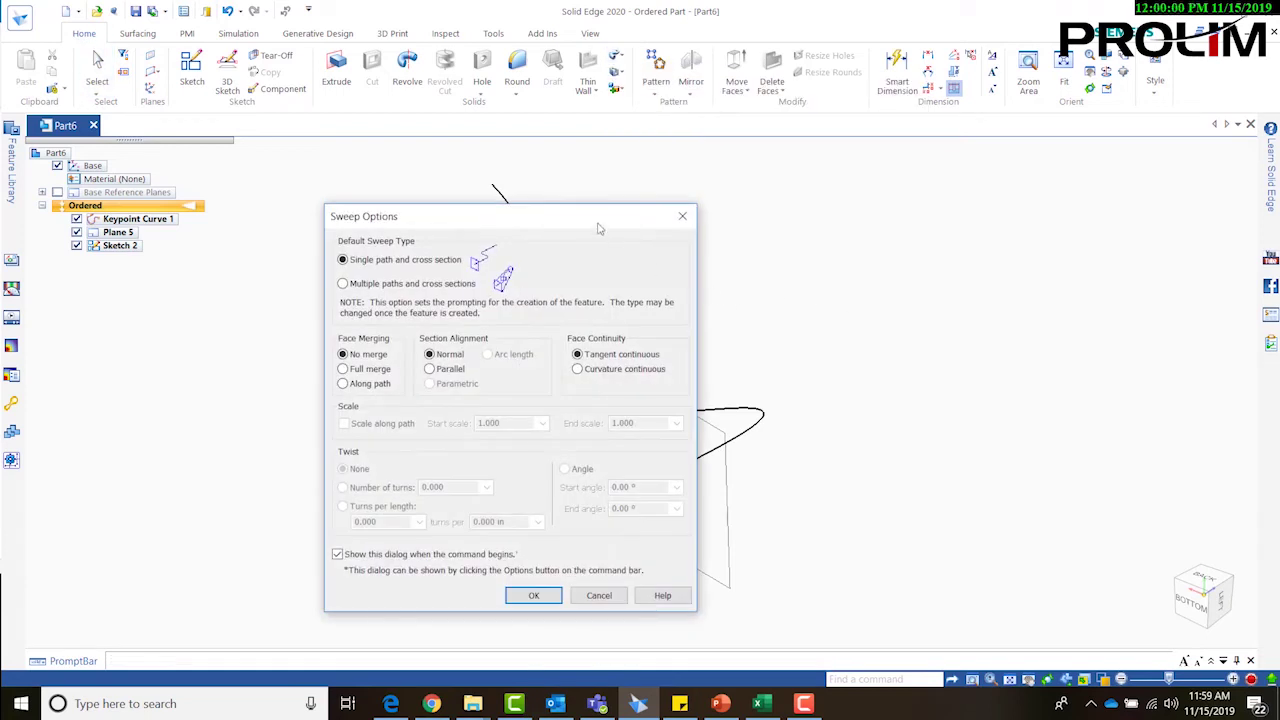
pyautogui.moveTo(591, 218); pyautogui.dragTo(741, 171)
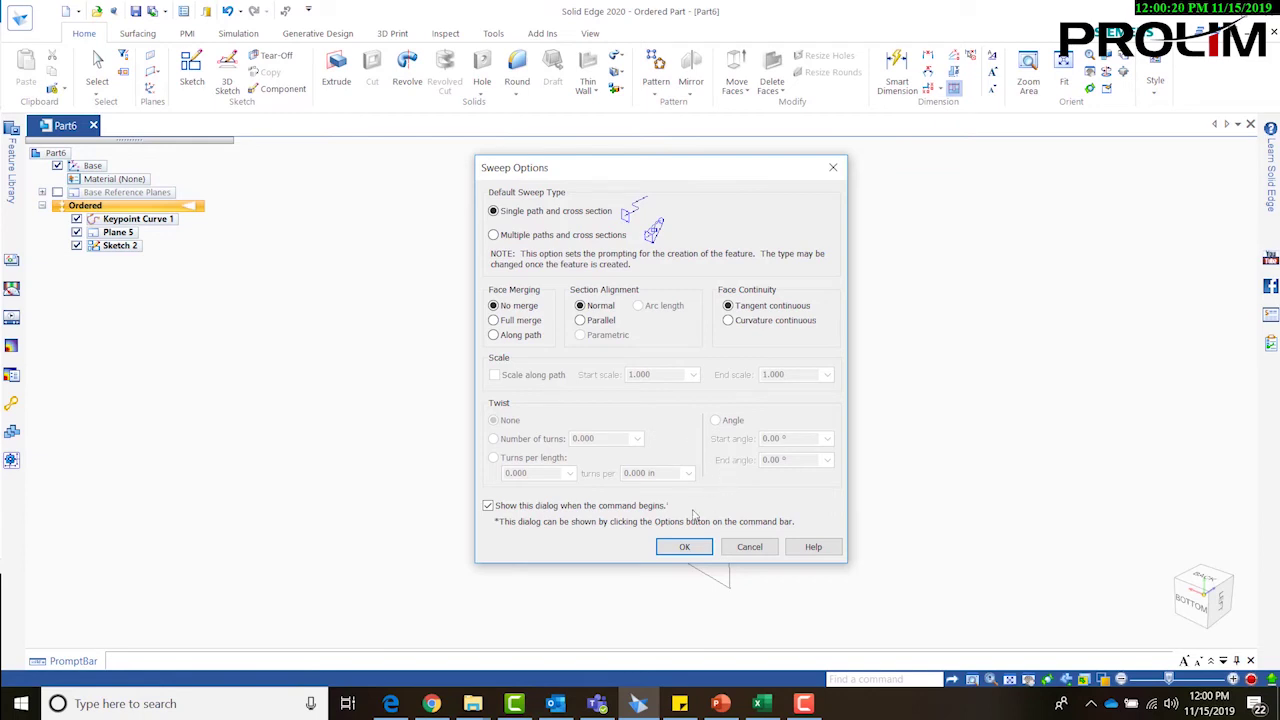
pyautogui.click(684, 547)
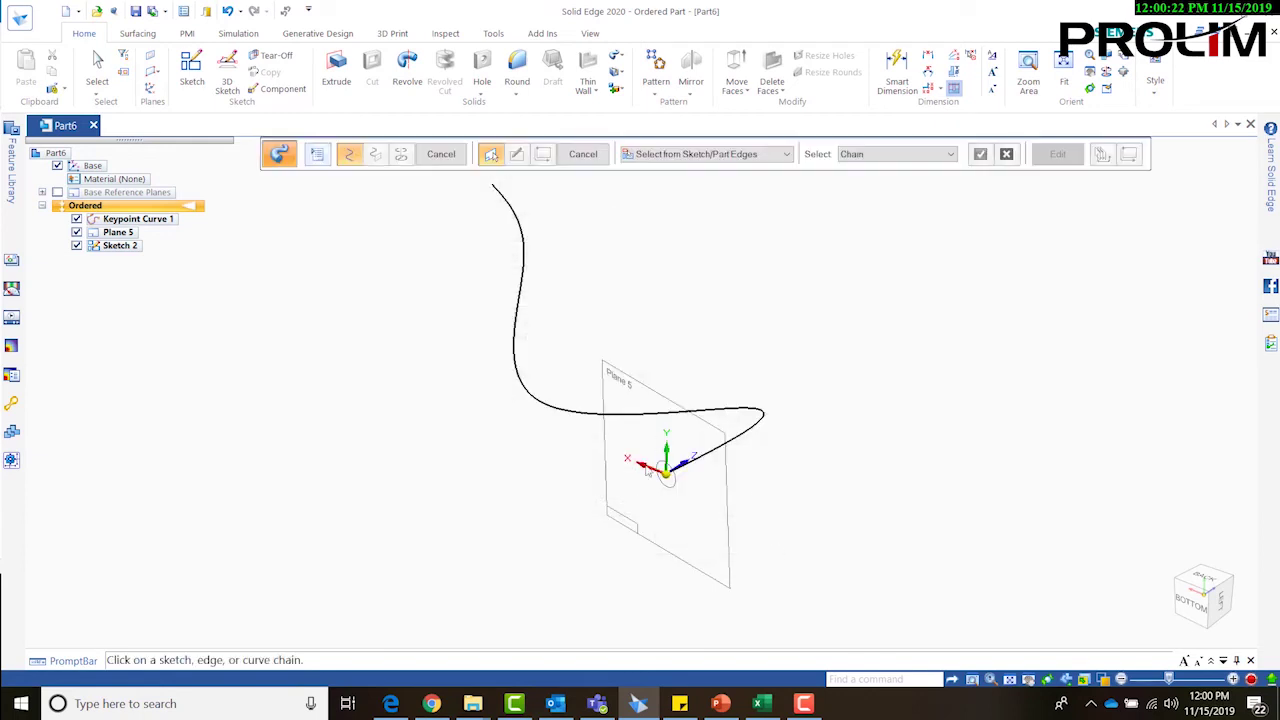
pyautogui.click(519, 237)
pyautogui.rightClick(687, 267)
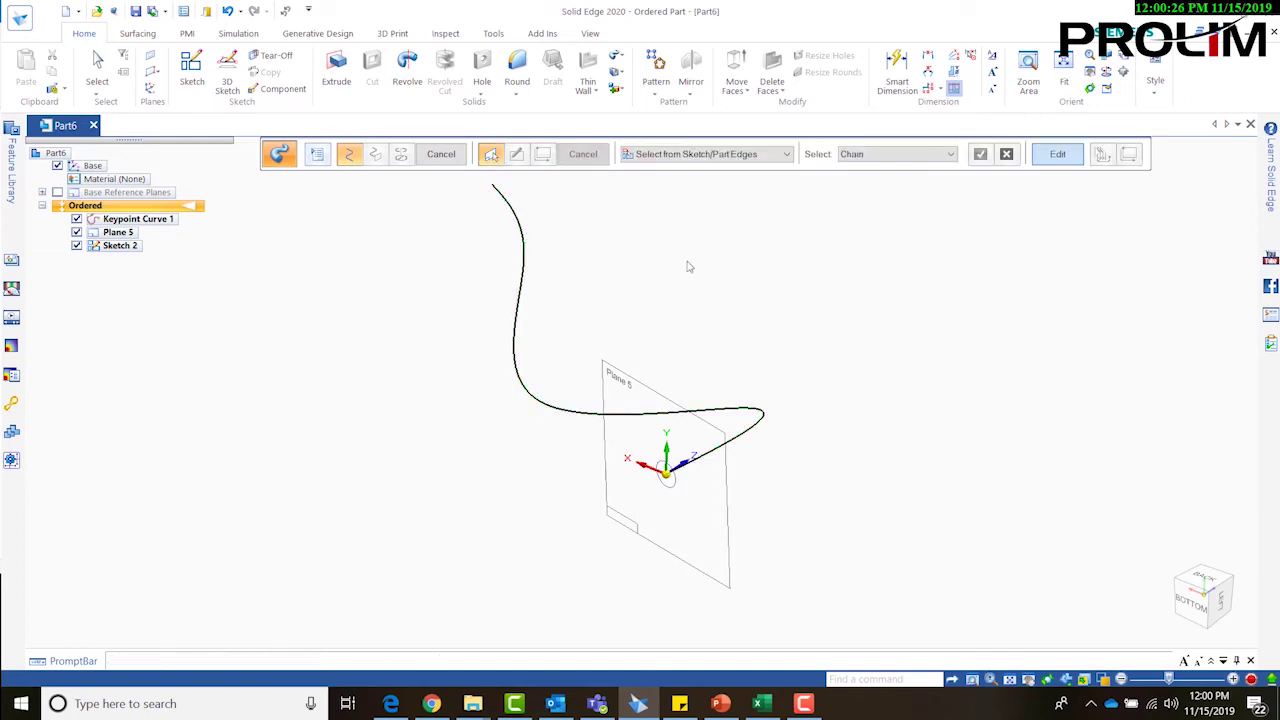
pyautogui.click(669, 480)
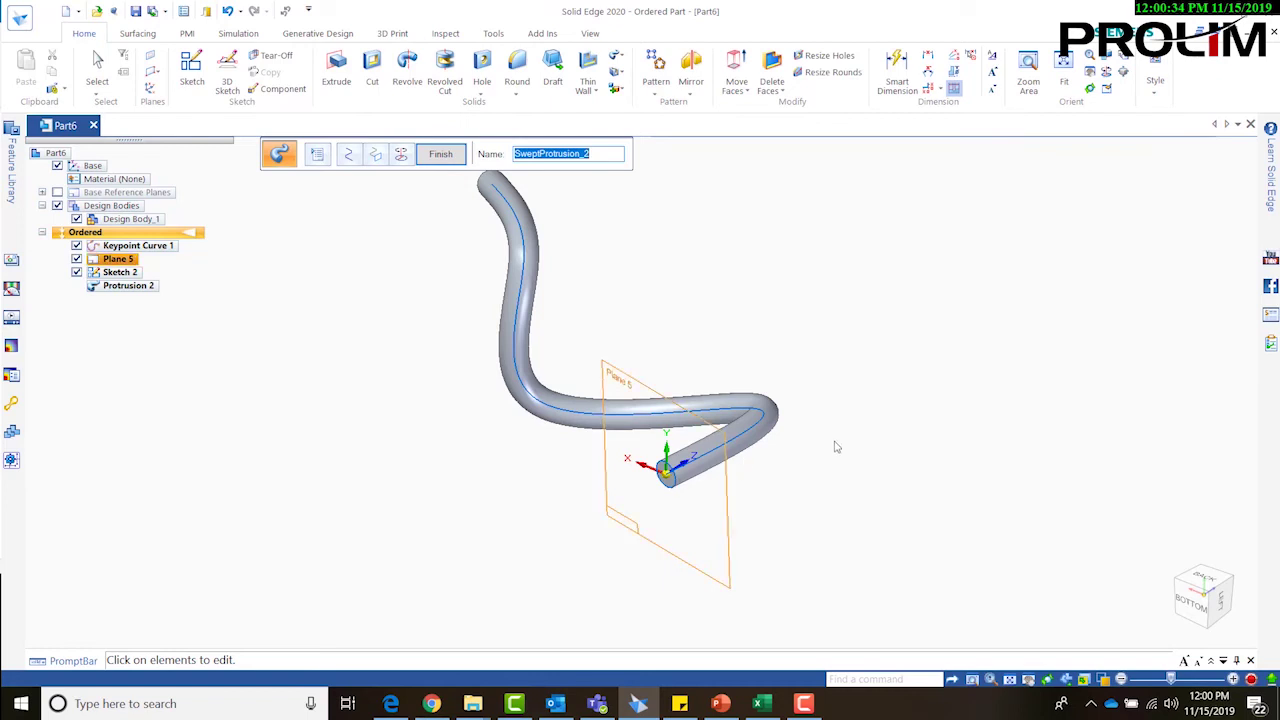
# Step: Open the sweep's options and examine the Number of turns and Turns per length twist types, leaving the twist at None
pyautogui.click(317, 157)
pyautogui.moveTo(431, 212); pyautogui.dragTo(521, 146)
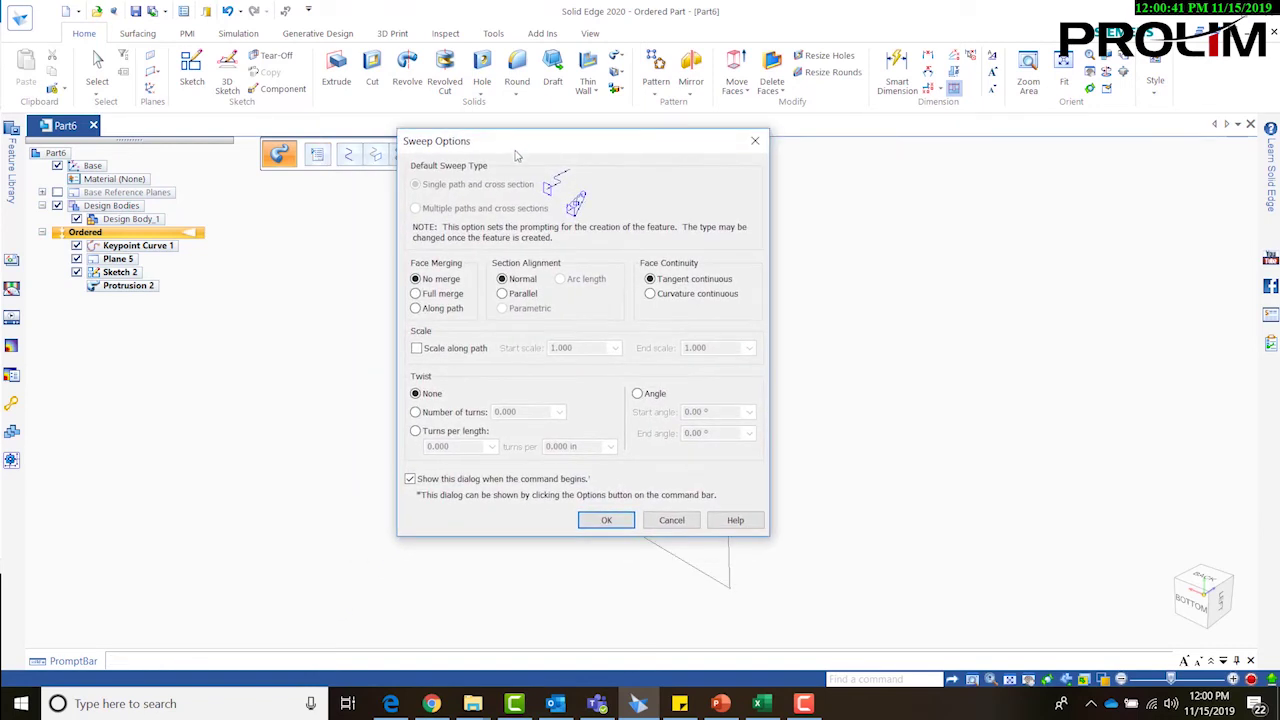
pyautogui.click(450, 411)
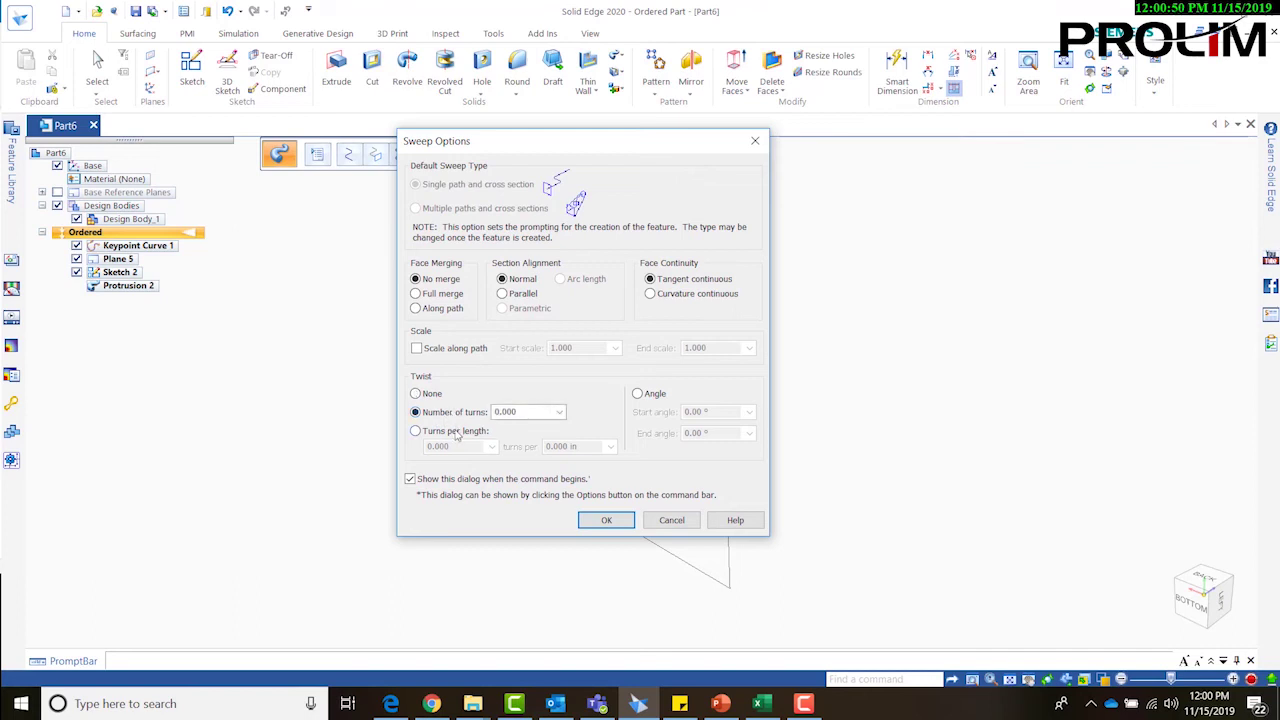
pyautogui.click(455, 431)
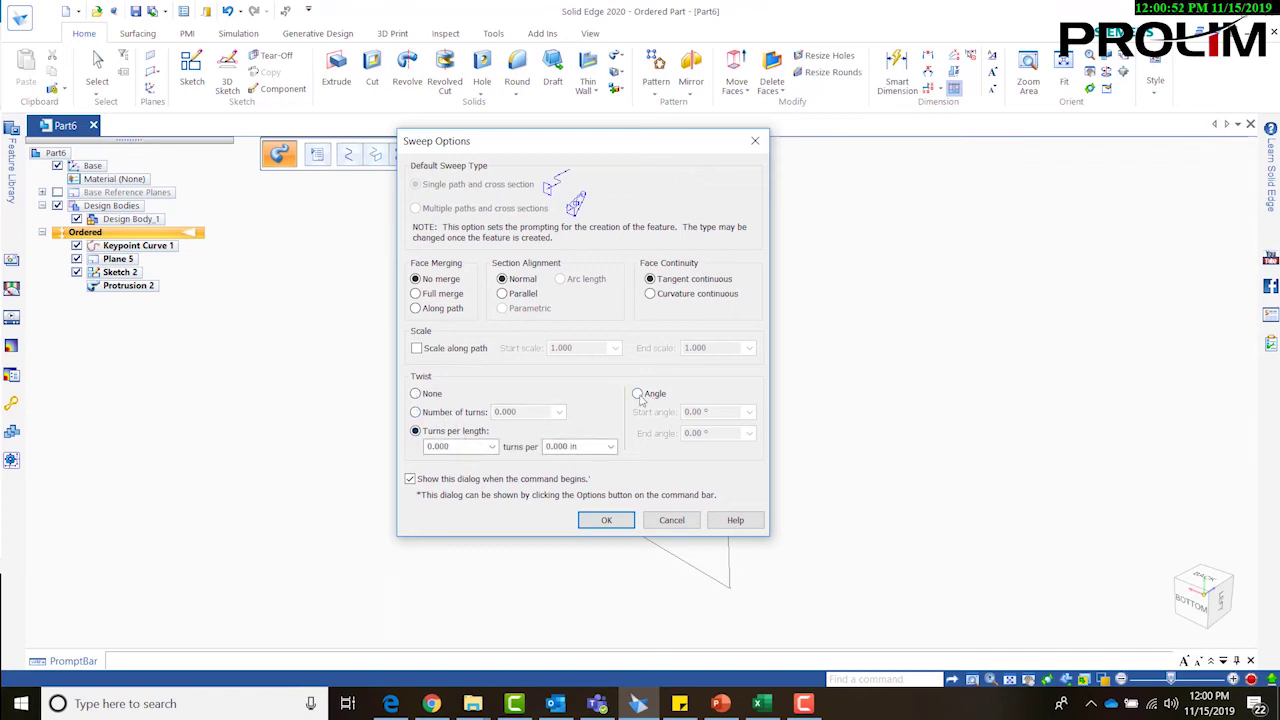
pyautogui.click(430, 394)
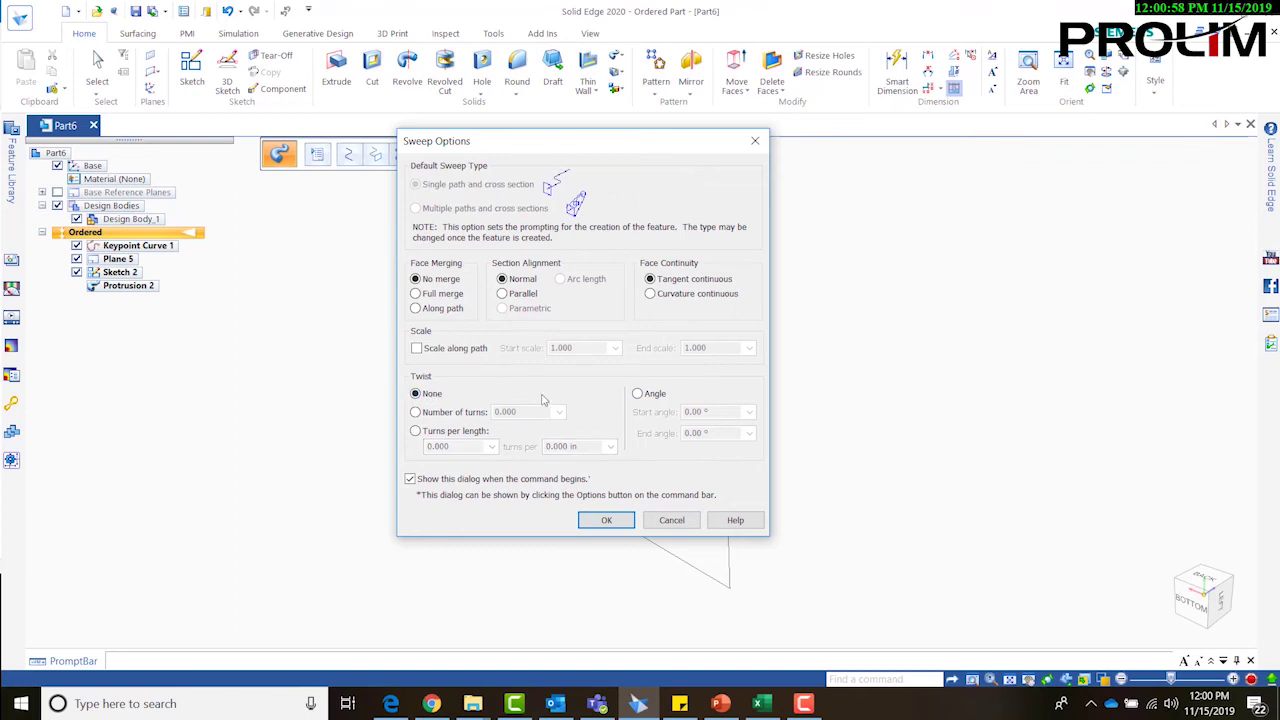
# Step: Scale the sweep along its path with a start scale of 0.5 and an end scale of 2, and finish the feature
pyautogui.click(416, 348)
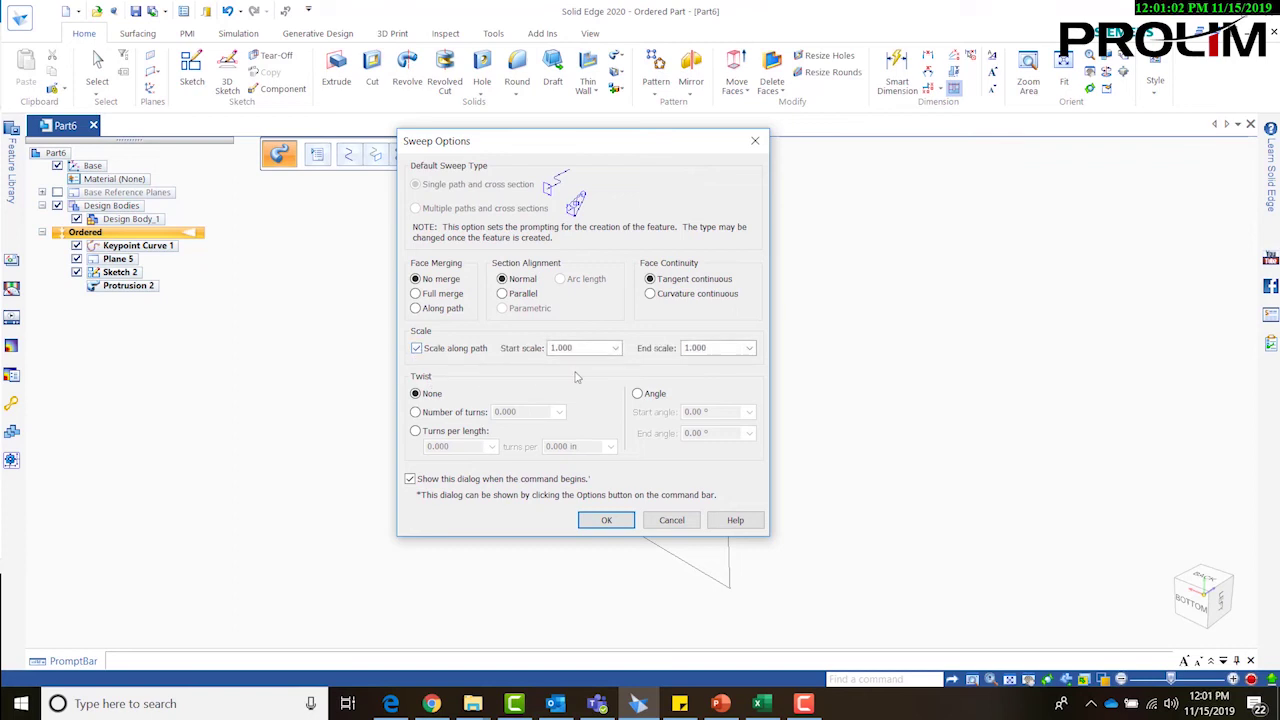
pyautogui.doubleClick(576, 351)
pyautogui.write('.5')
pyautogui.press('Tab')
pyautogui.write('2')
pyautogui.click(607, 521)
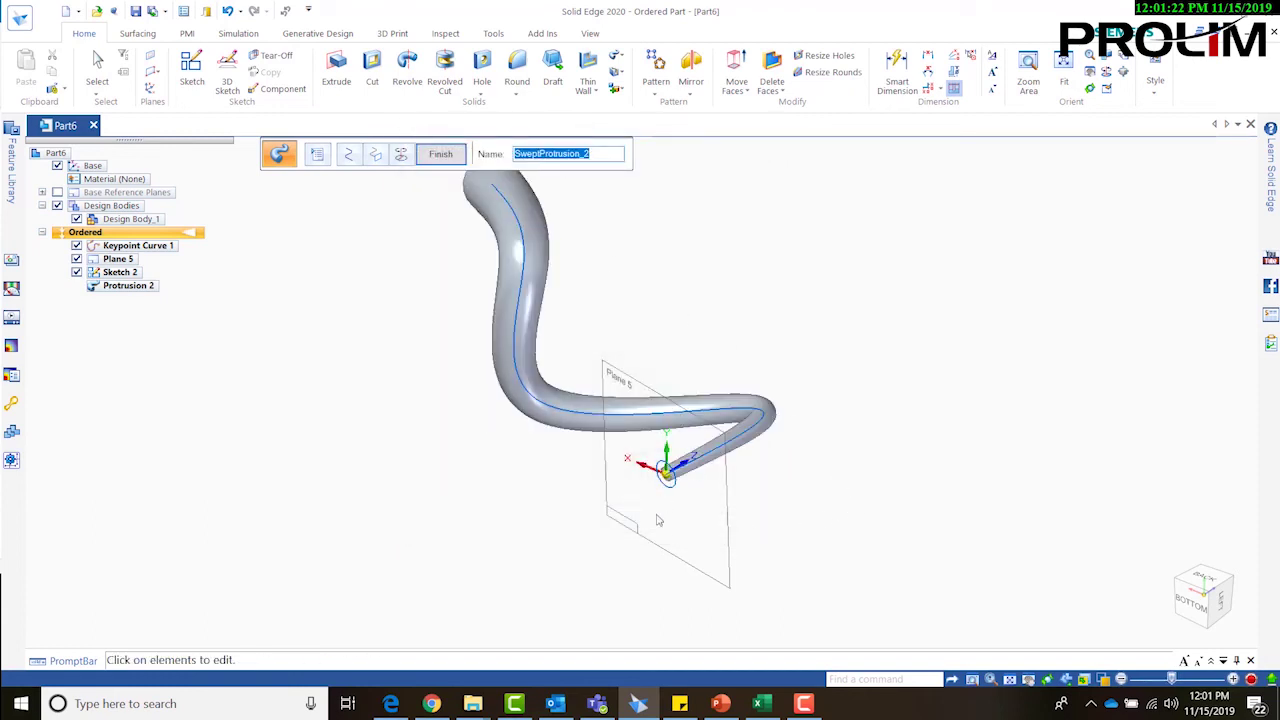
pyautogui.scroll(-1, 660, 521)
pyautogui.scroll(1, 596, 326)
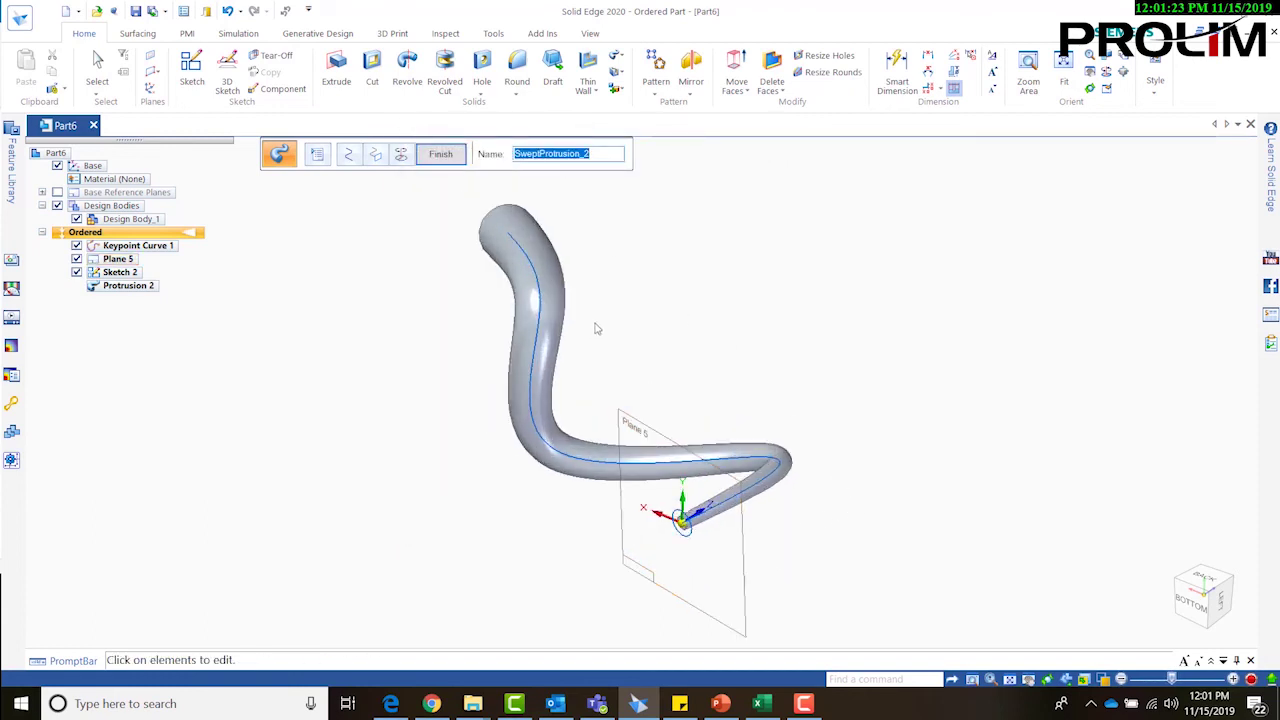
pyautogui.click(436, 155)
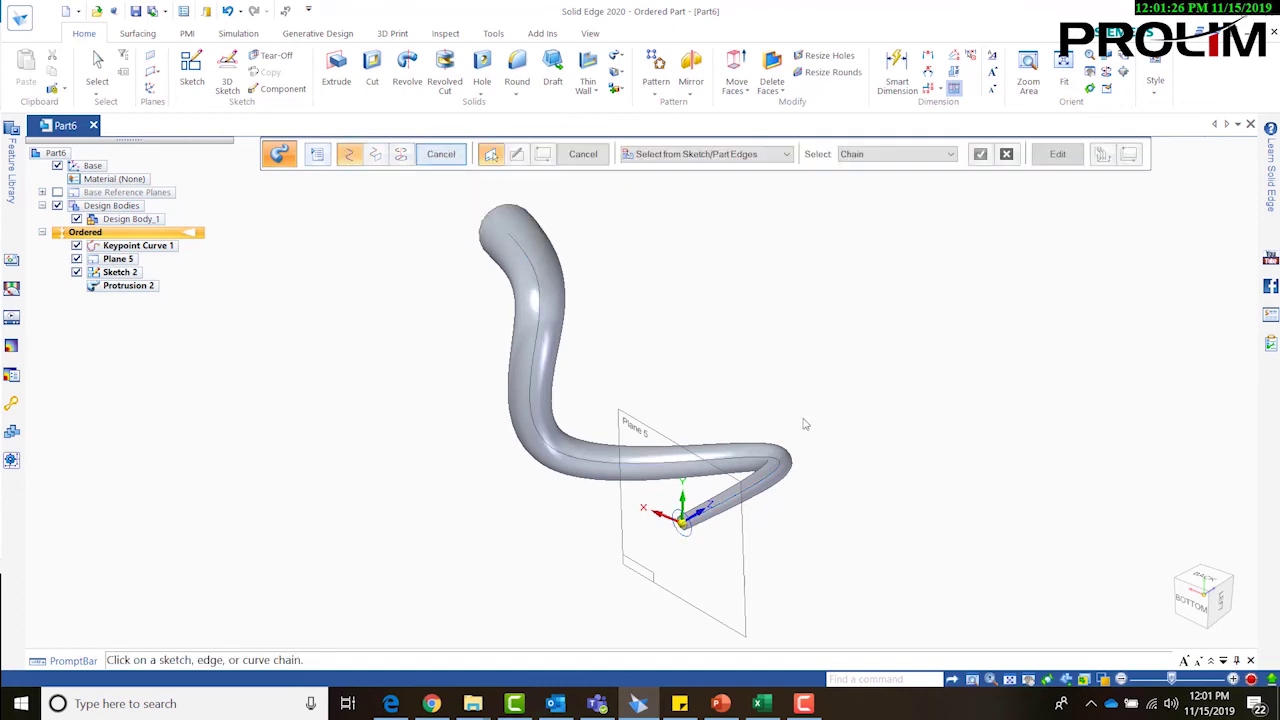
pyautogui.click(441, 155)
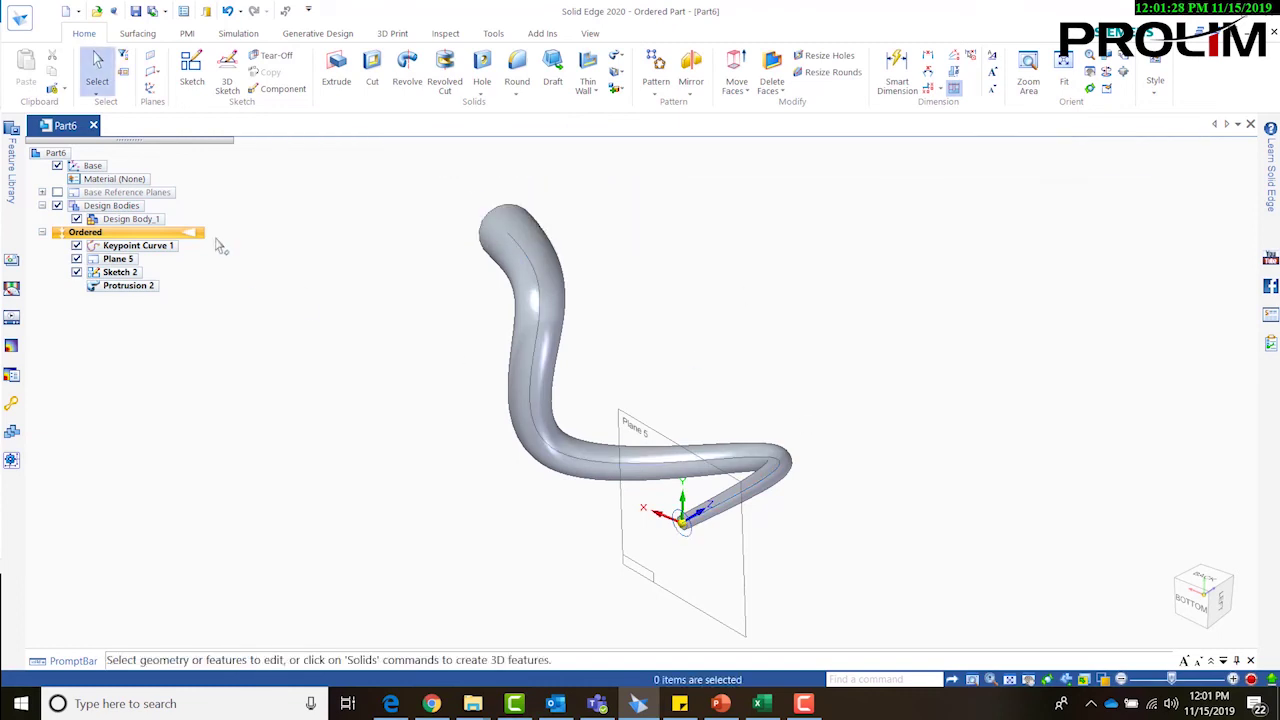
# Step: Hide the normal reference plane and the circle sketch so only the curve and swept body are displayed
pyautogui.click(76, 259)
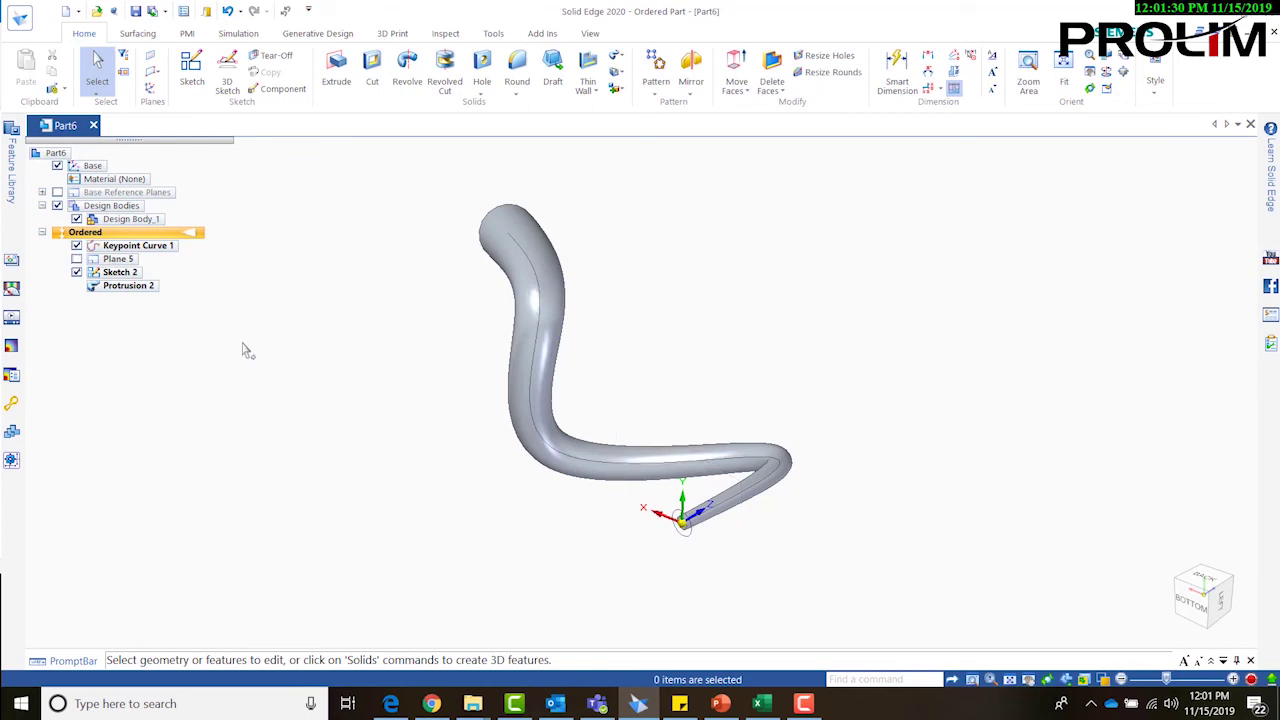
pyautogui.click(77, 272)
pyautogui.moveTo(632, 380)
pyautogui.mouseDown(button='middle')
pyautogui.moveTo(689, 358)
pyautogui.moveTo(774, 354)
pyautogui.moveTo(917, 369)
pyautogui.moveTo(660, 334)
pyautogui.moveTo(698, 361)
pyautogui.moveTo(690, 372)
pyautogui.mouseUp(button='middle')
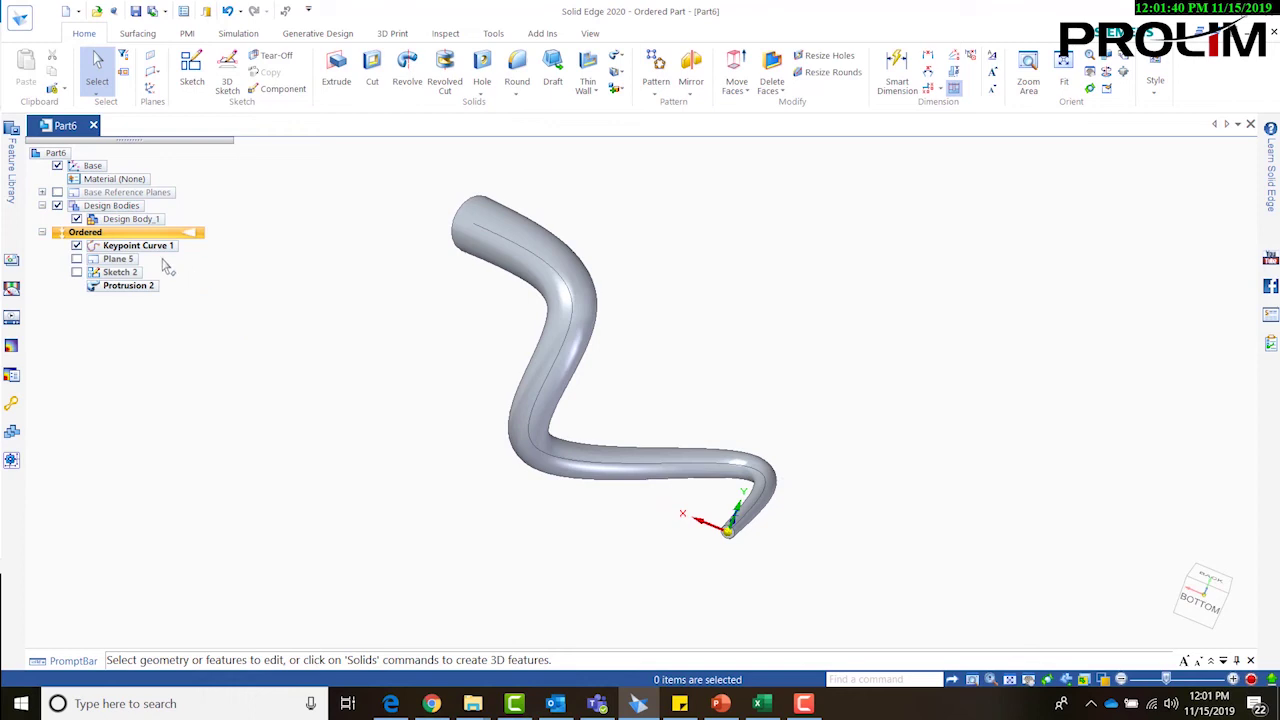
# Step: Edit the keypoint curve's definition to a fixed length of 20 in, constraining the change to the Z direction
pyautogui.click(152, 247)
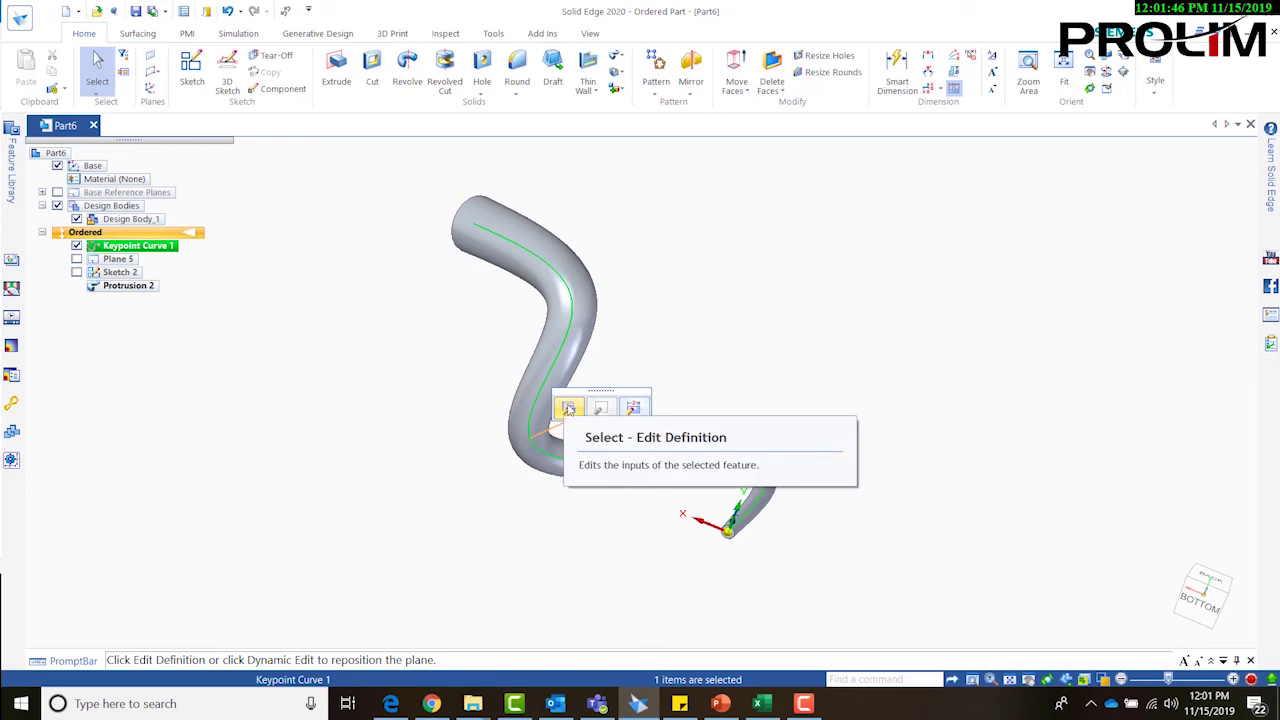
pyautogui.click(568, 410)
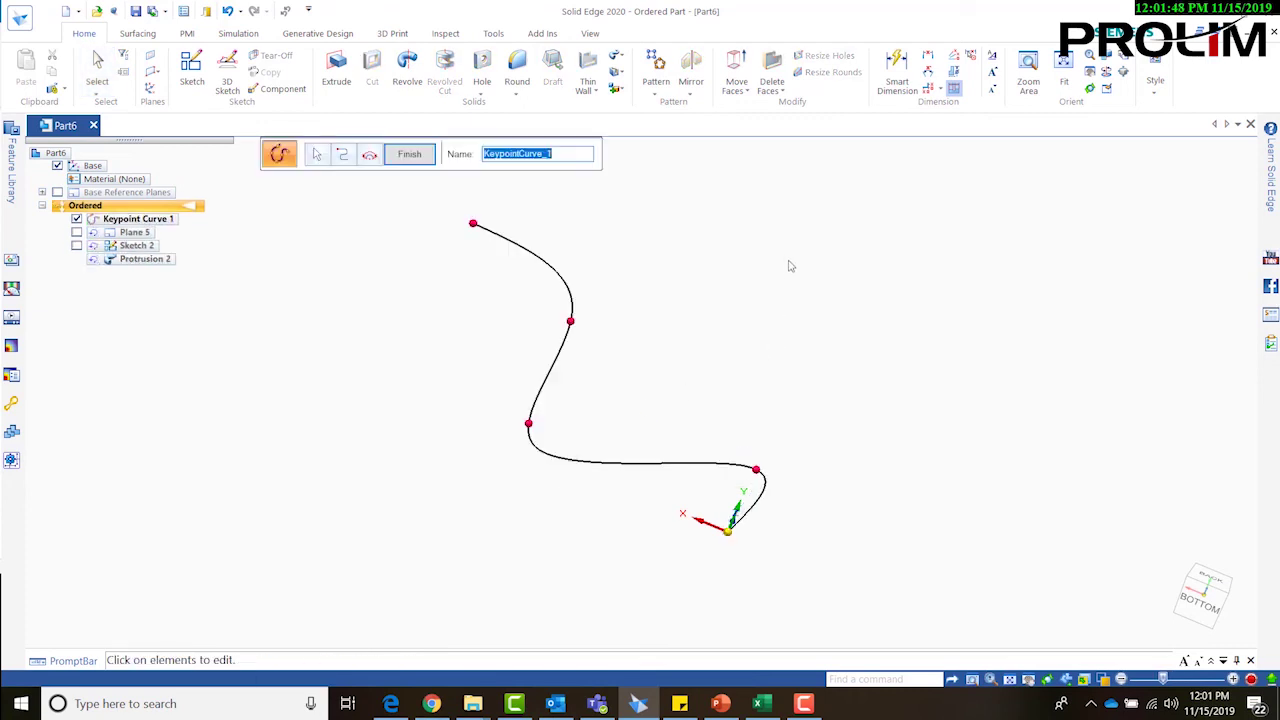
pyautogui.moveTo(842, 474); pyautogui.dragTo(787, 466, button='middle')
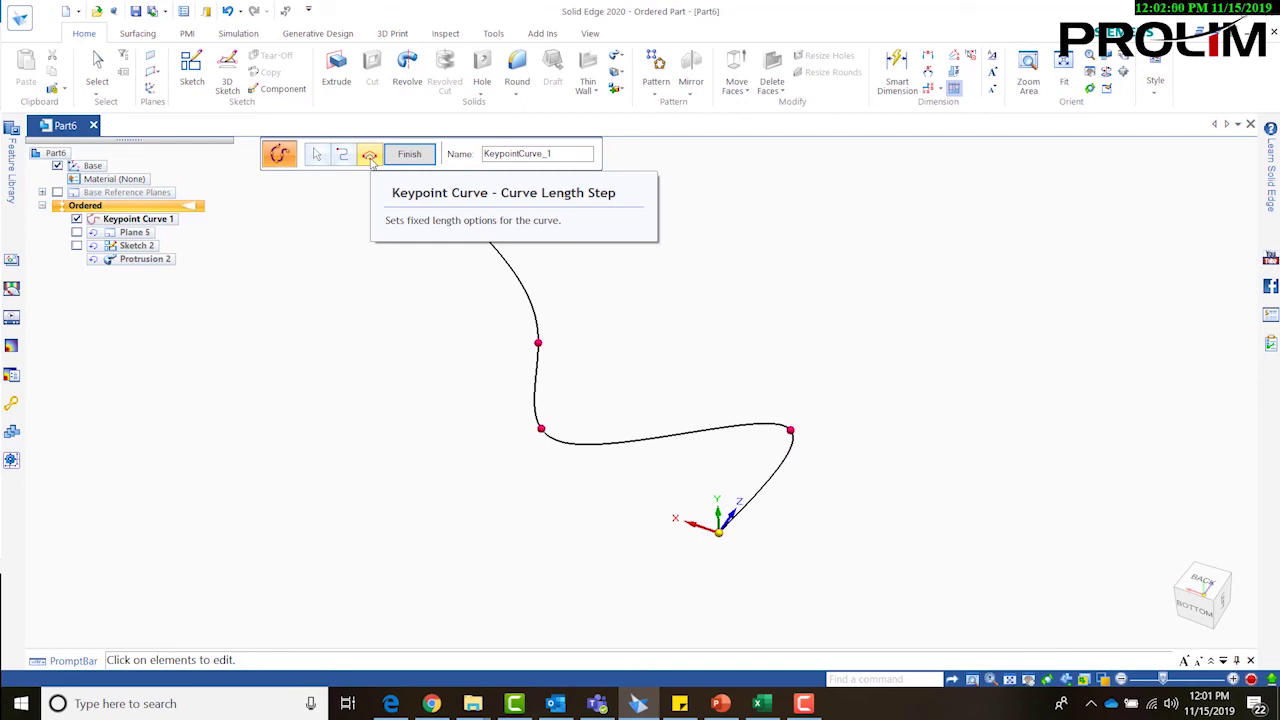
pyautogui.click(370, 157)
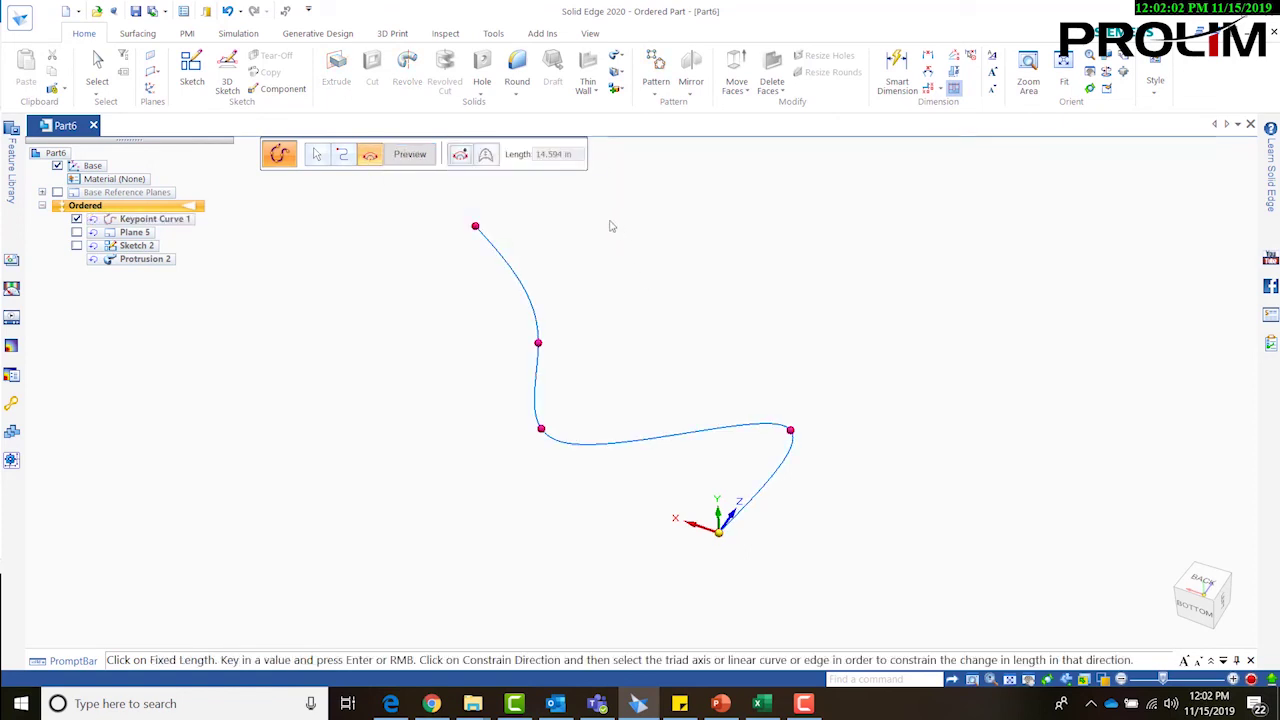
pyautogui.click(459, 156)
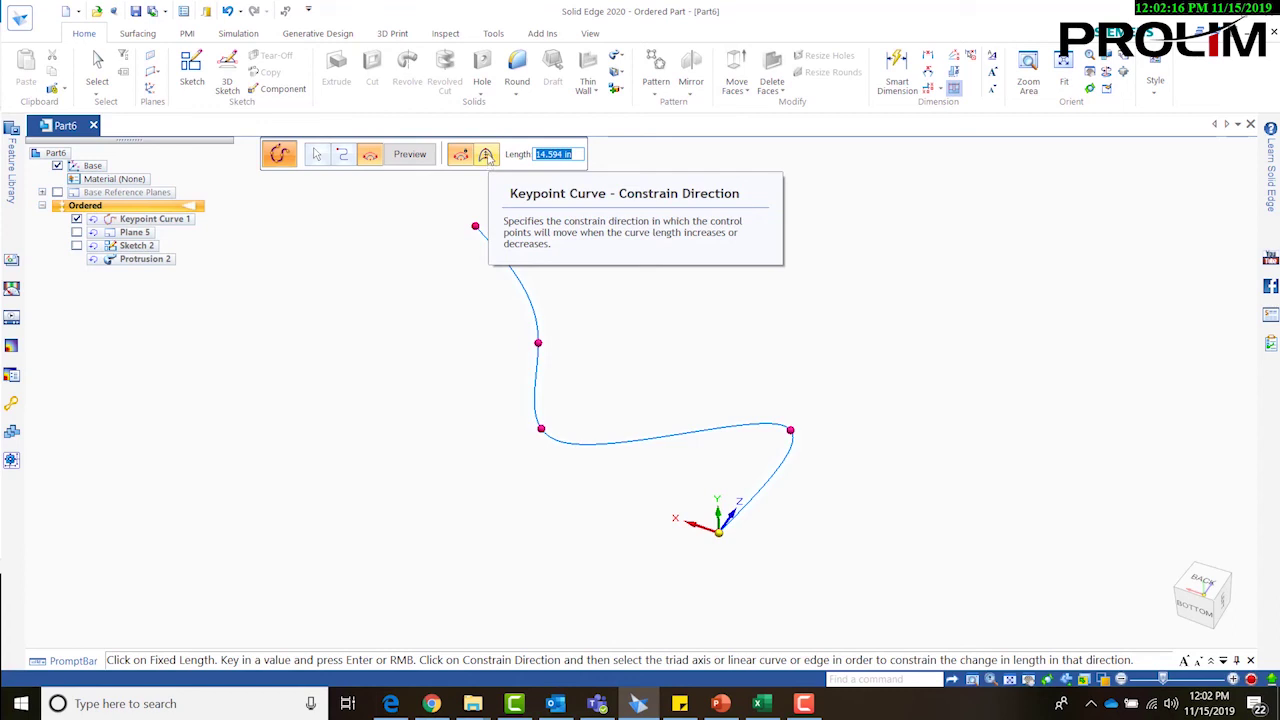
pyautogui.click(486, 156)
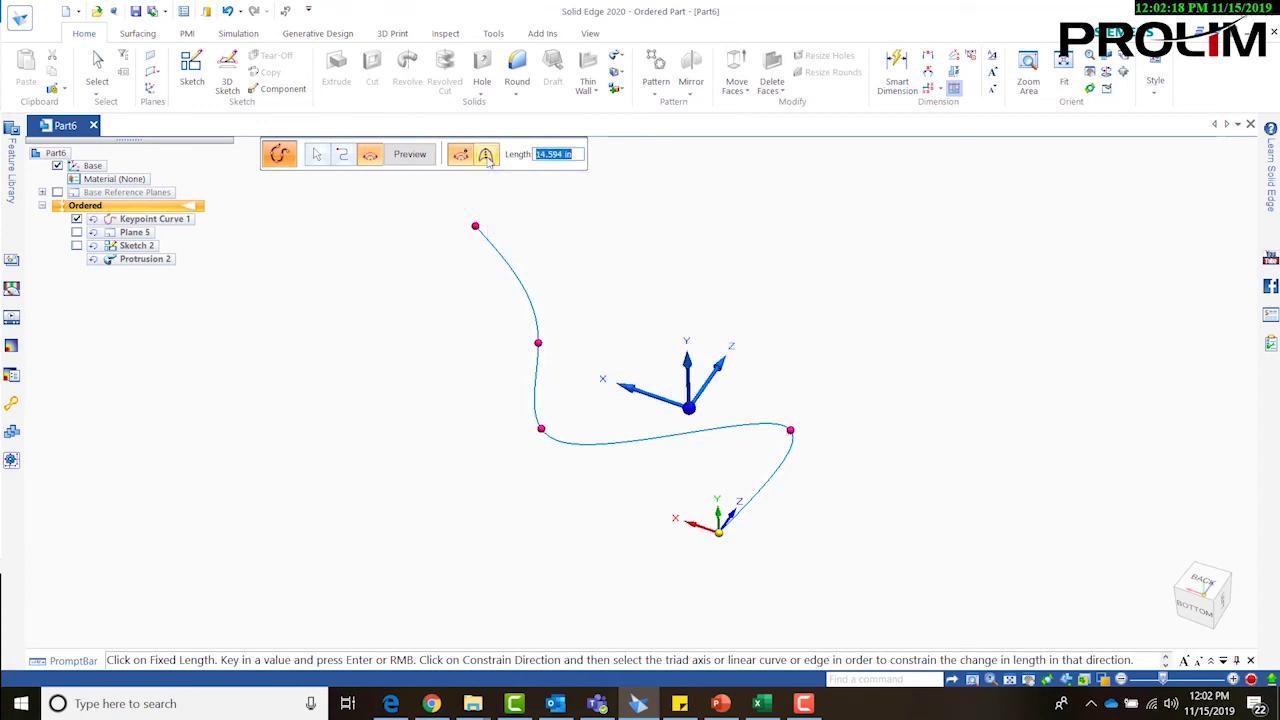
pyautogui.click(721, 371)
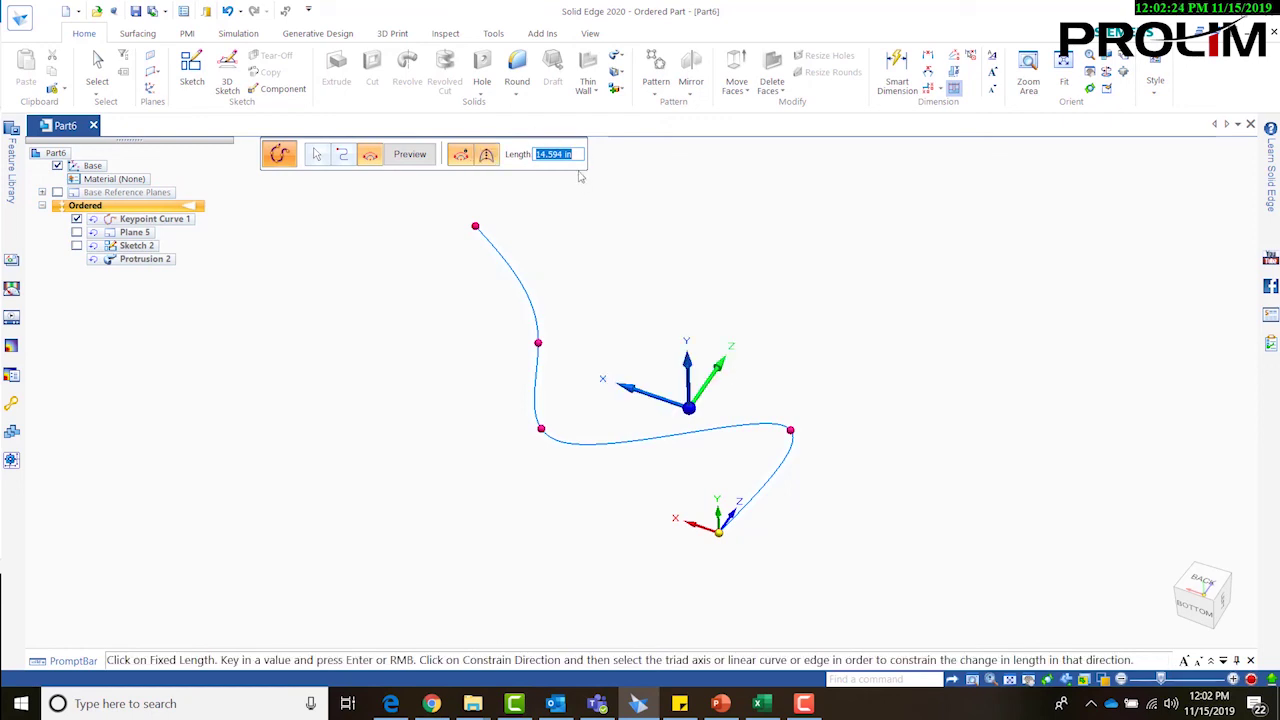
pyautogui.write('20')
pyautogui.press('Return')
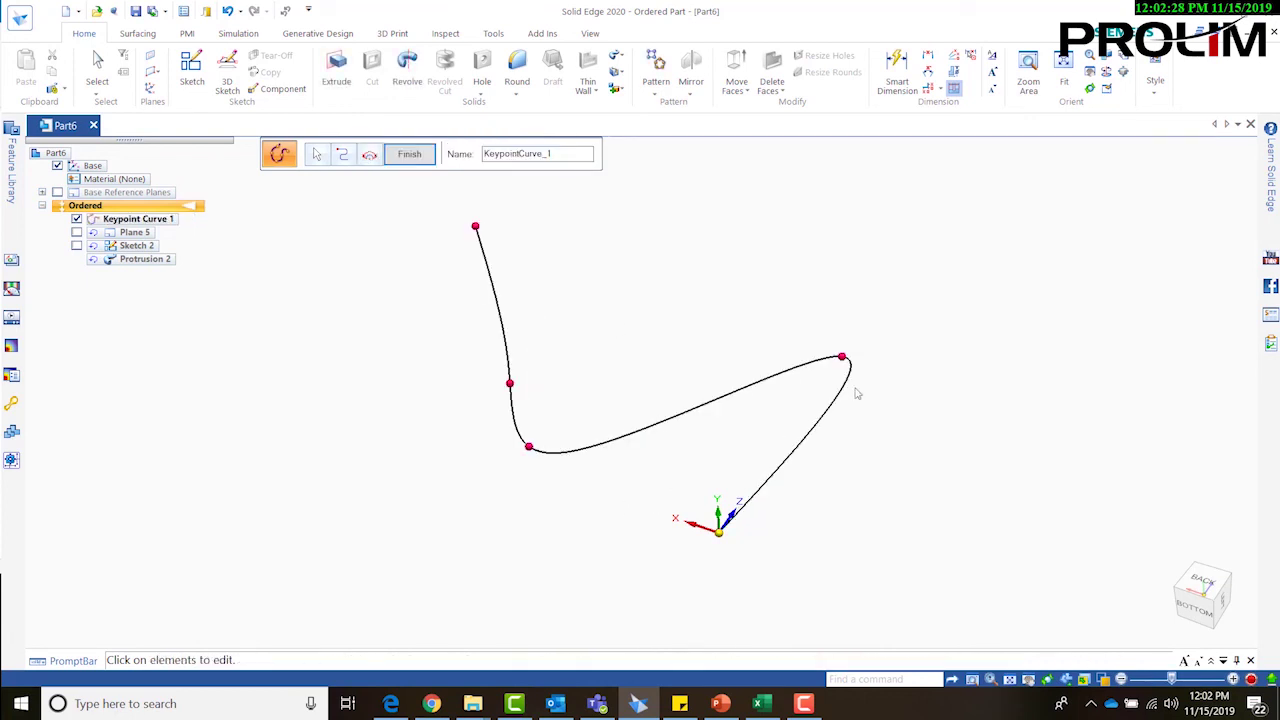
# Step: Review the curve's fixed length settings, finish the curve edit, and inspect the updated sweep
pyautogui.click(370, 157)
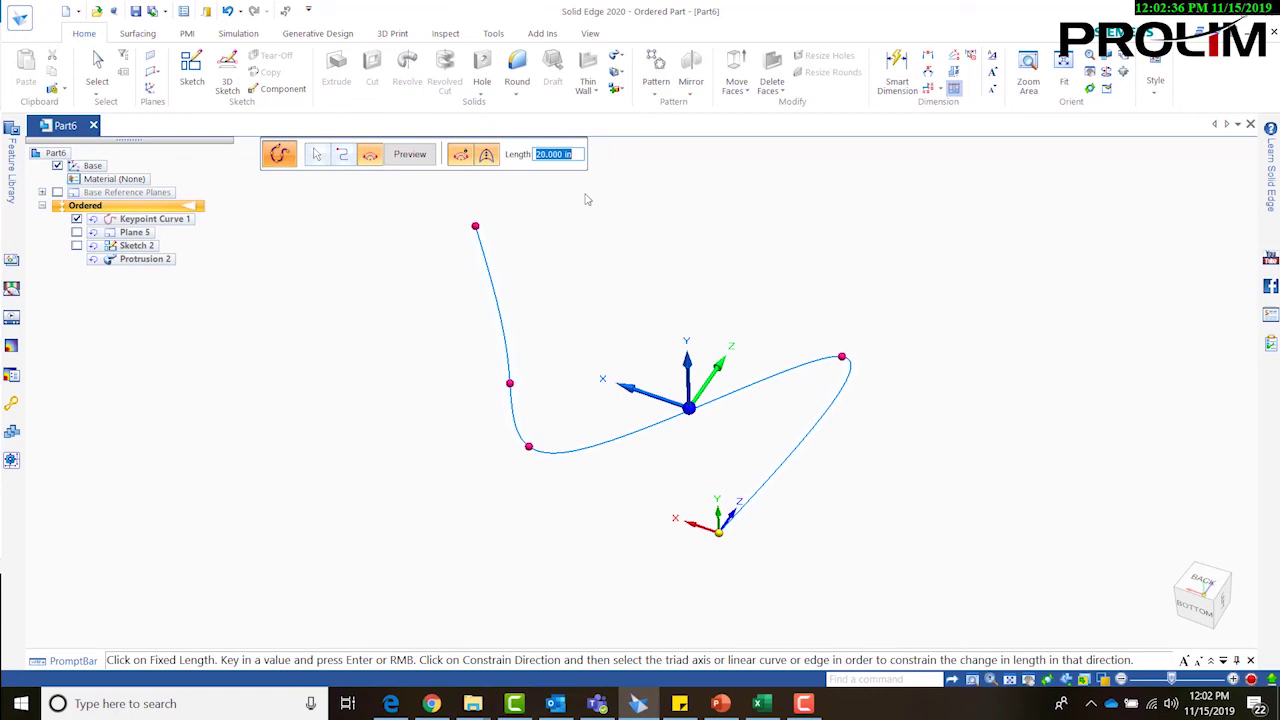
pyautogui.click(409, 154)
pyautogui.click(410, 154)
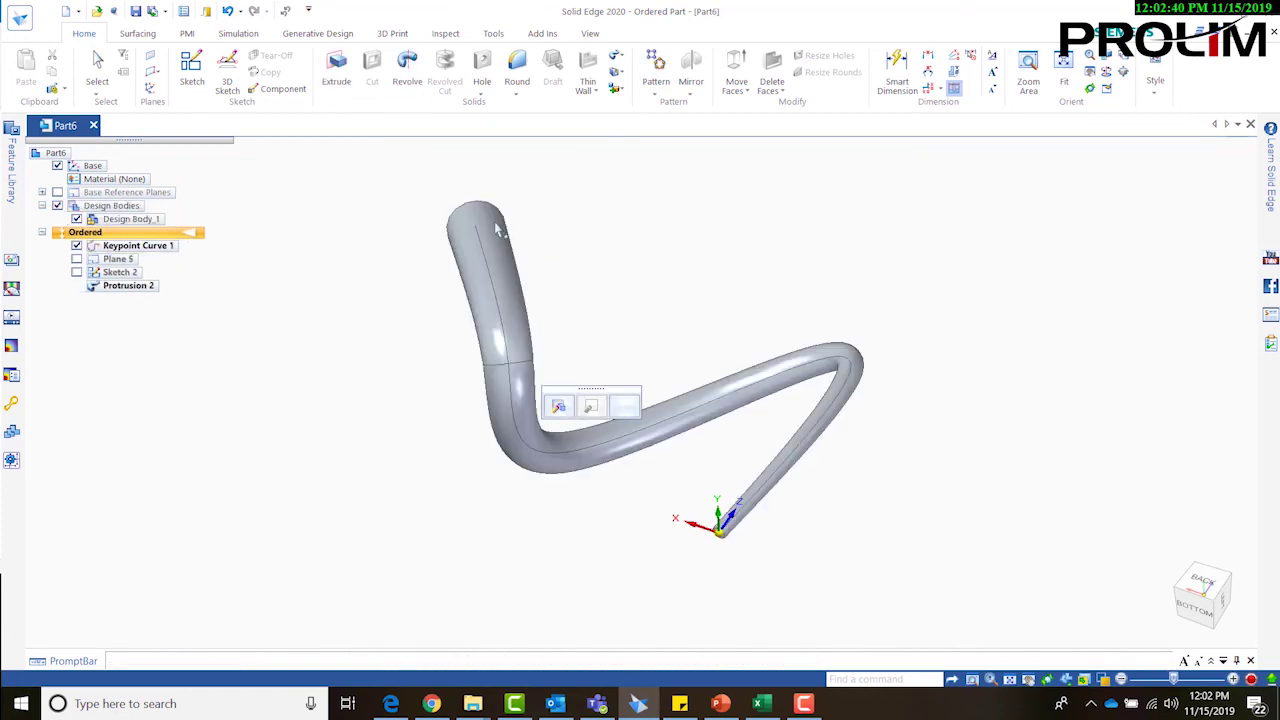
pyautogui.click(717, 278)
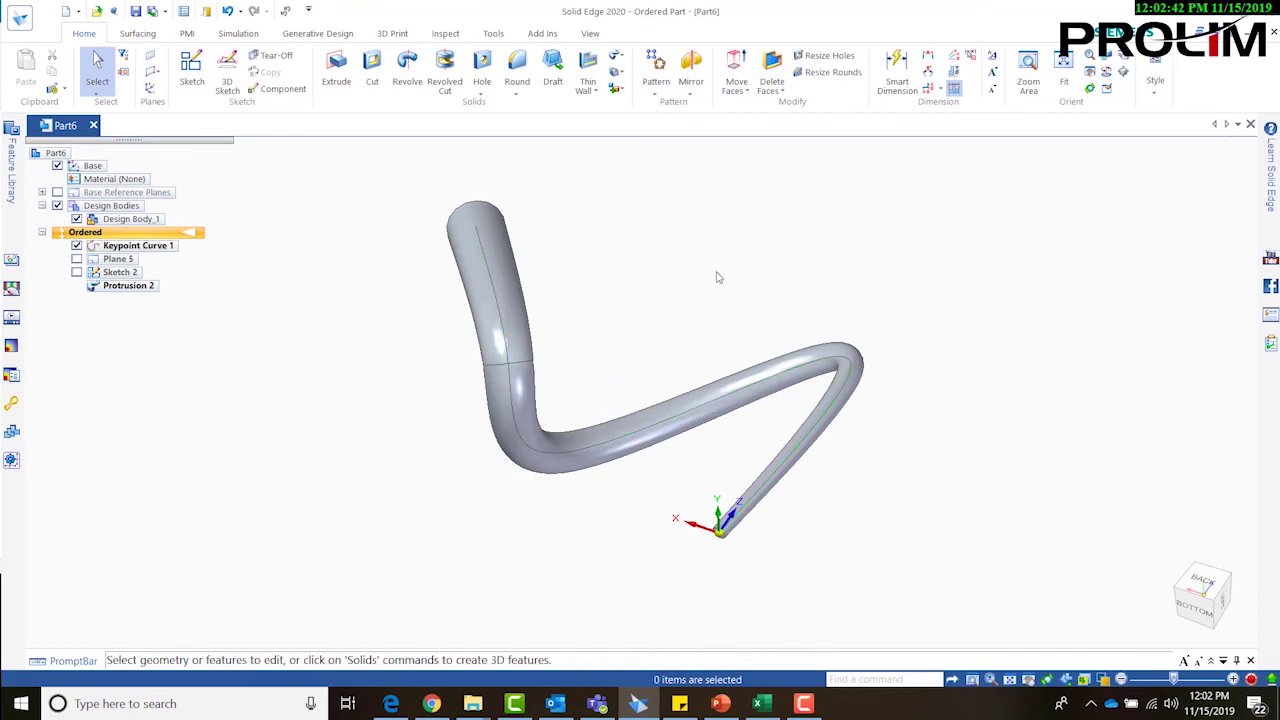
pyautogui.moveTo(540, 289); pyautogui.dragTo(746, 266, button='middle')
pyautogui.moveTo(874, 277); pyautogui.dragTo(697, 300, button='middle')
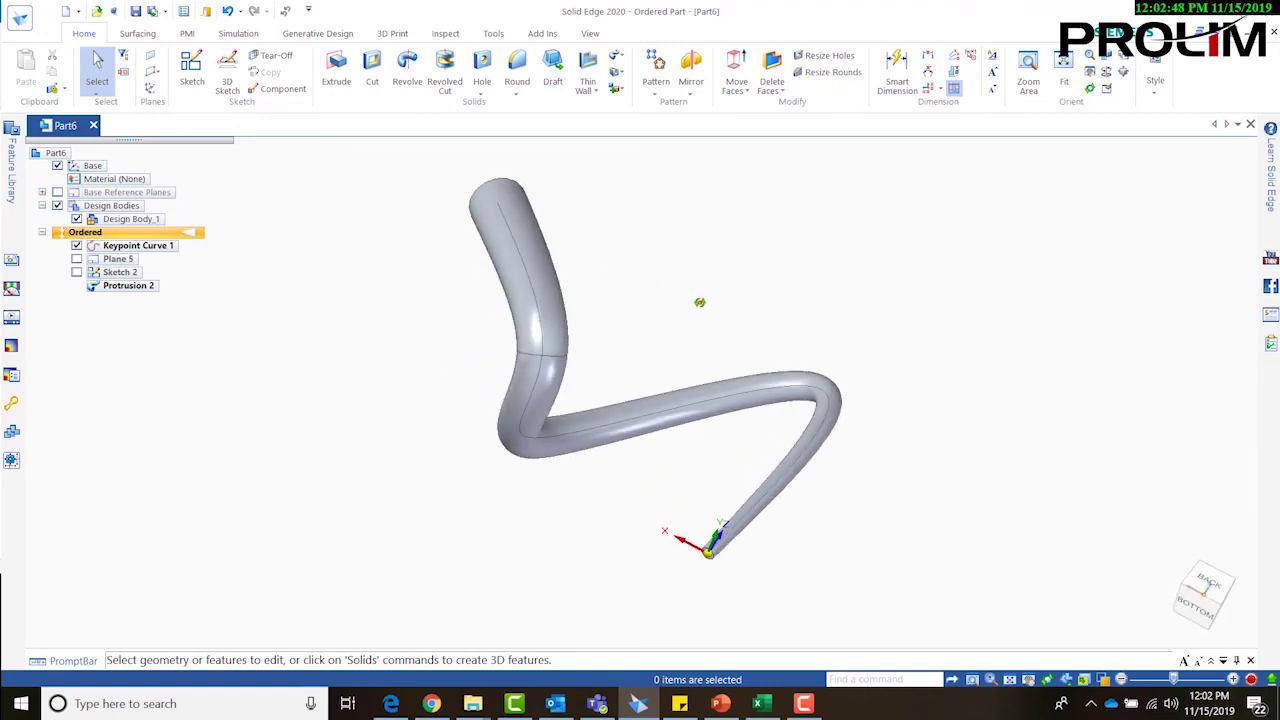